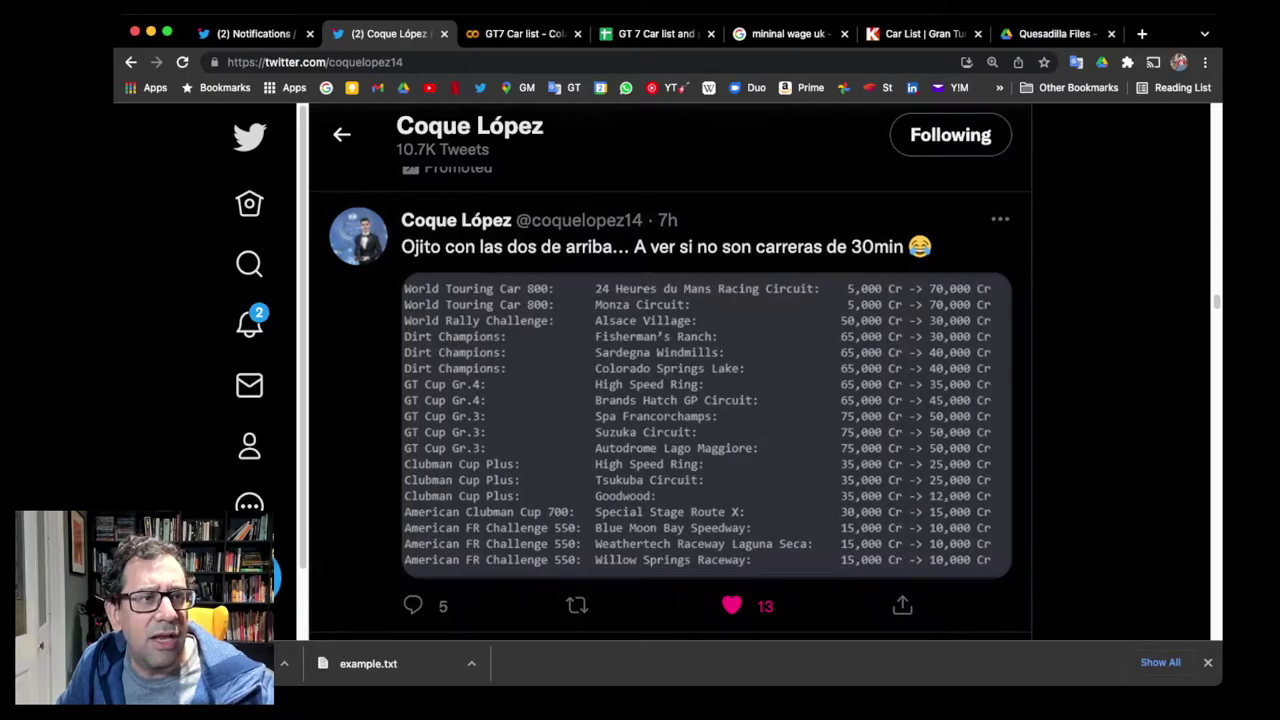
Glance back at the Twitter notifications, then go to the Kudos Prime GT7 car list tab.
{"action": "left_click", "coordinate": [250, 33]}
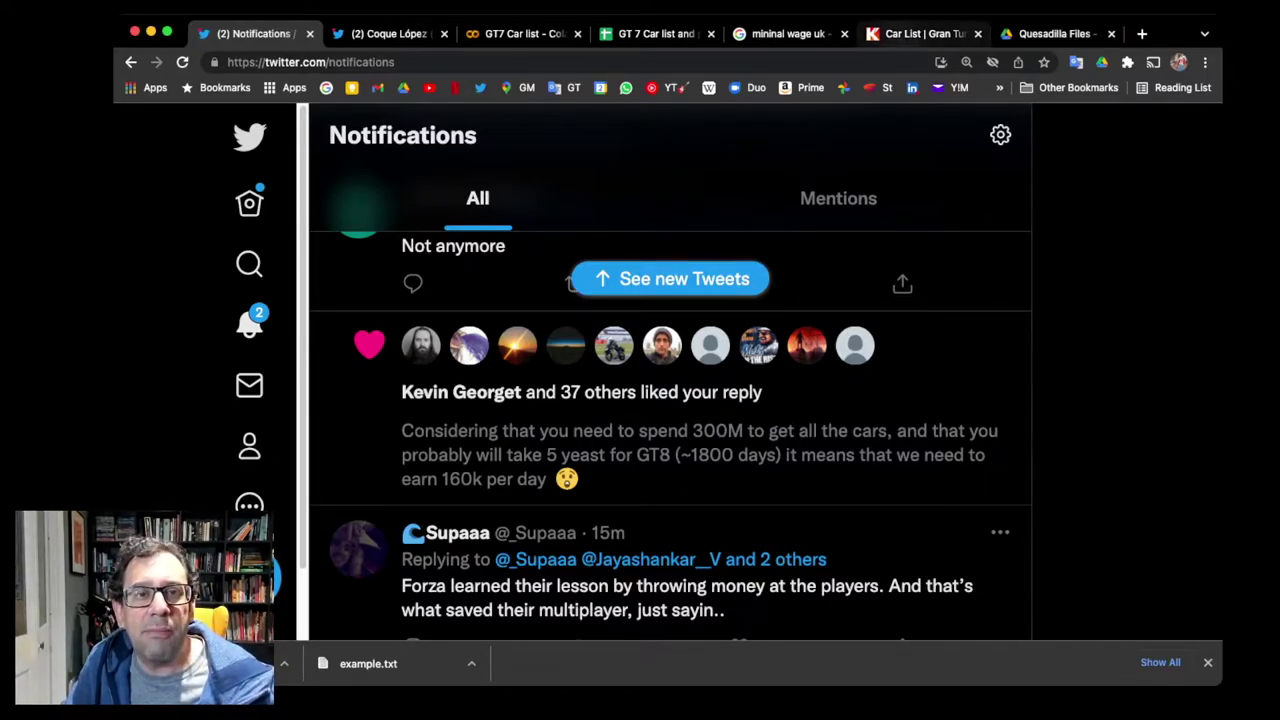
{"action": "left_click", "coordinate": [920, 33]}
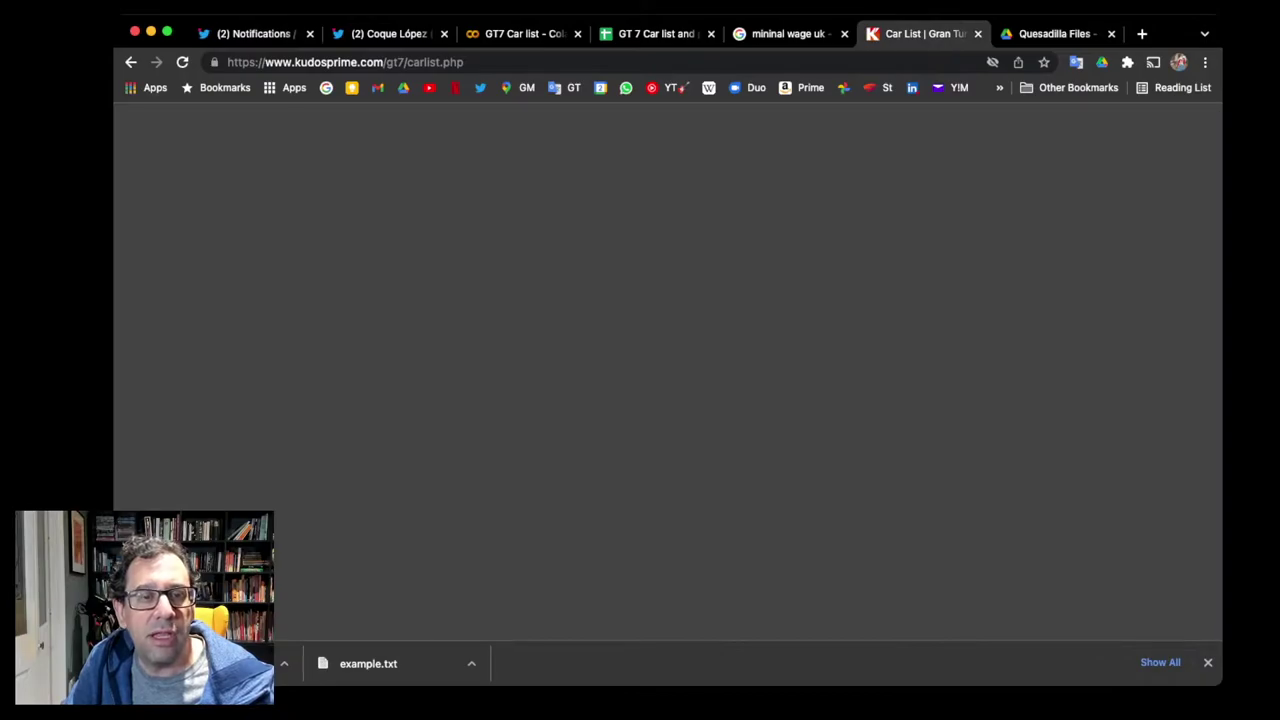
Scroll the Kudos Prime list of 425 cars, then go to the GT7 Car list Colab notebook.
{"action": "scroll", "coordinate": [660, 420], "scroll_direction": "down", "scroll_amount": 10}
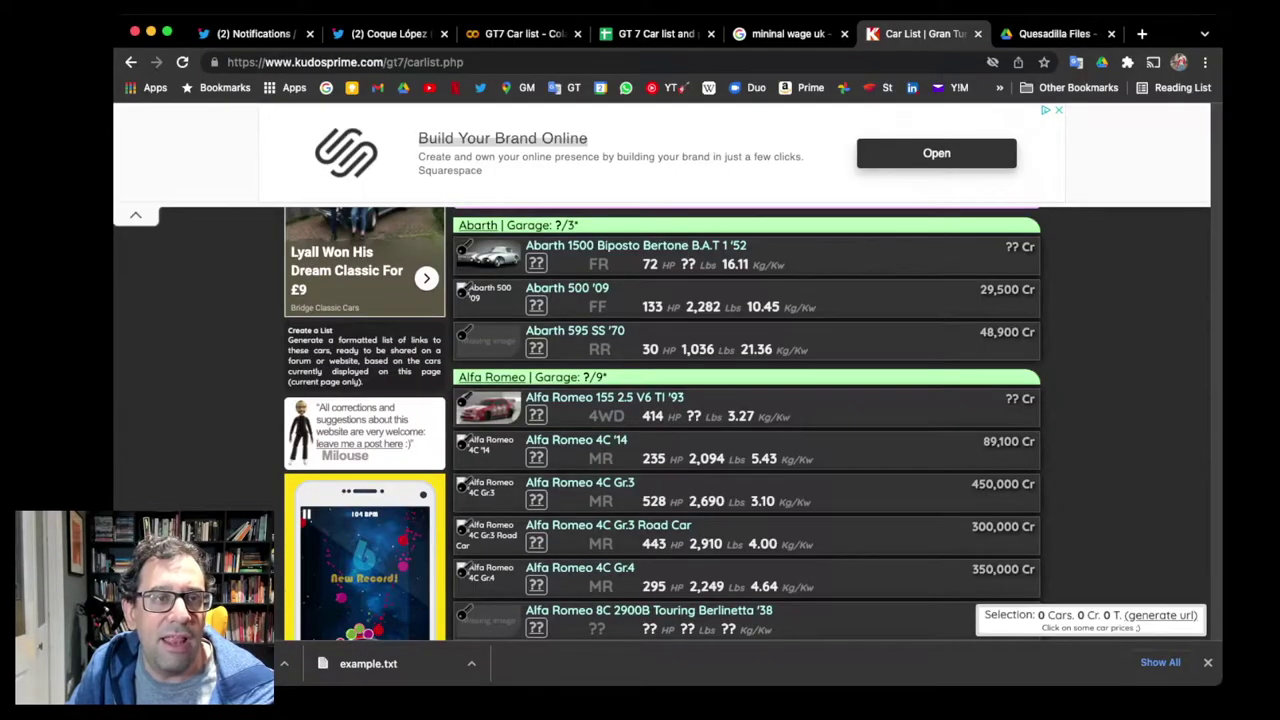
{"action": "left_click", "coordinate": [518, 34]}
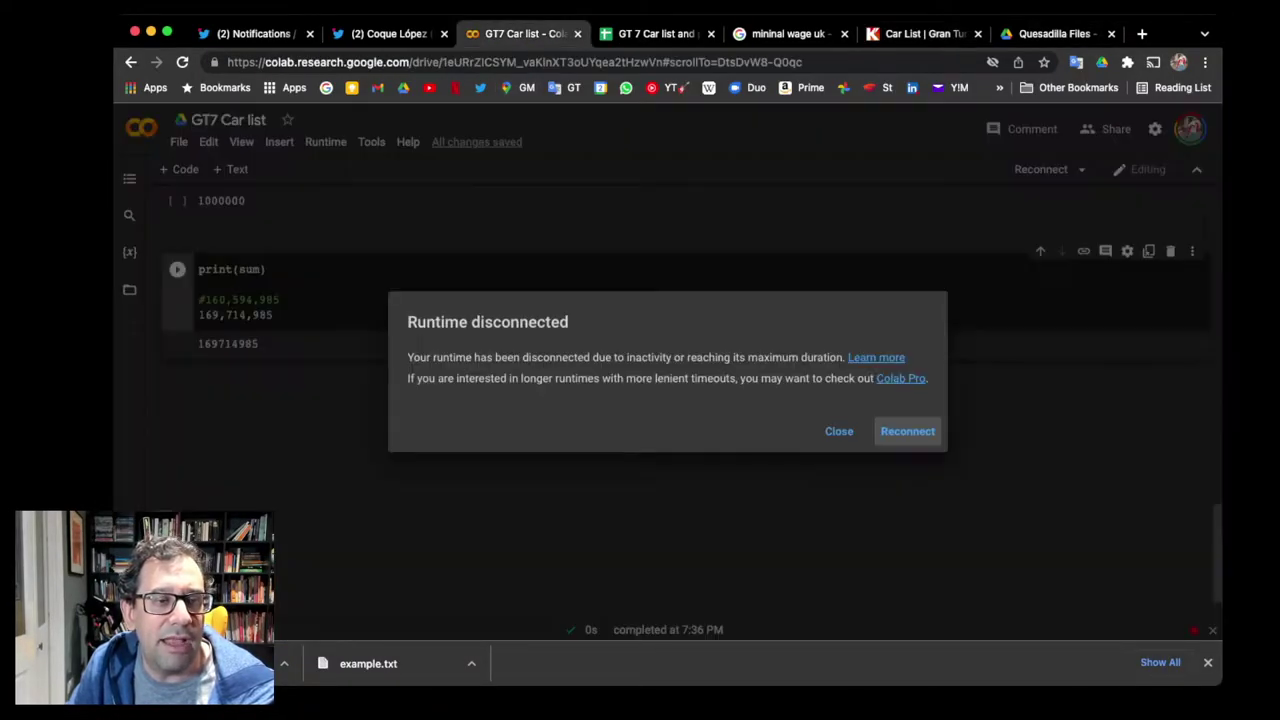
Reconnect the Colab runtime and review the rerun per-car output totalling 169714985 credits.
{"action": "left_click", "coordinate": [907, 431]}
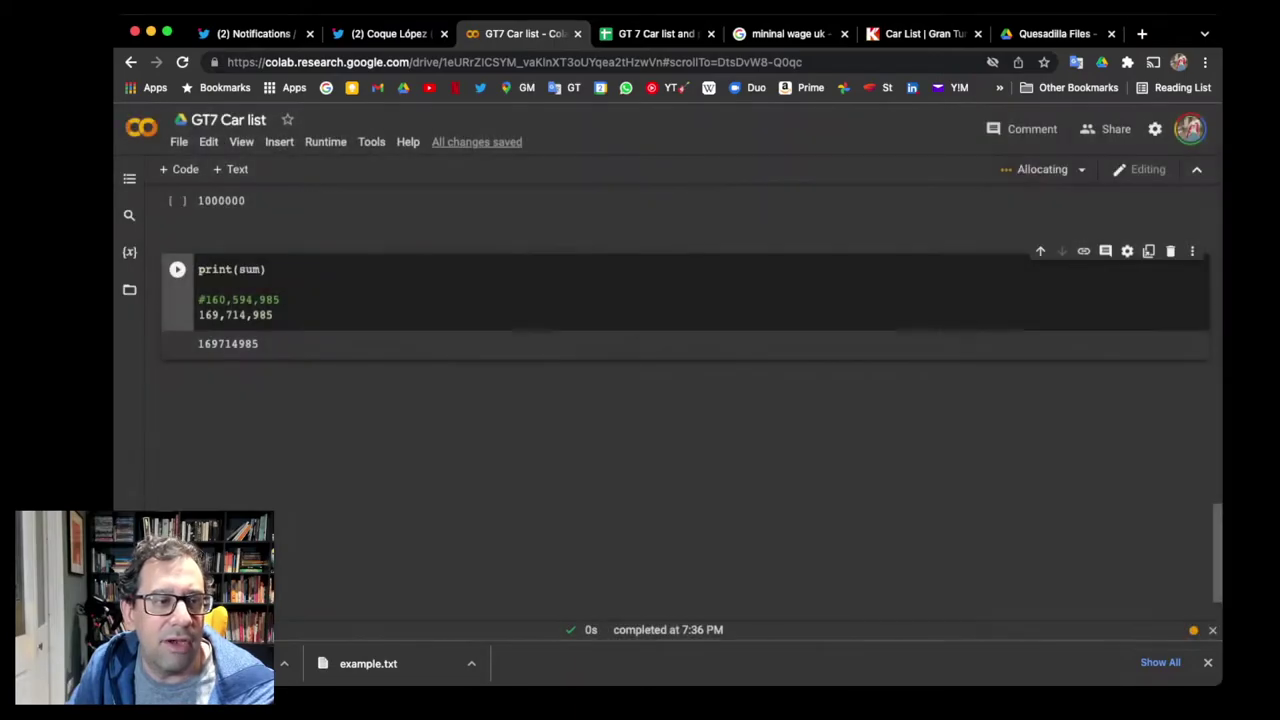
{"action": "scroll", "coordinate": [907, 431], "scroll_direction": "up", "scroll_amount": 1}
{"action": "scroll", "coordinate": [690, 400], "scroll_direction": "up", "scroll_amount": 20}
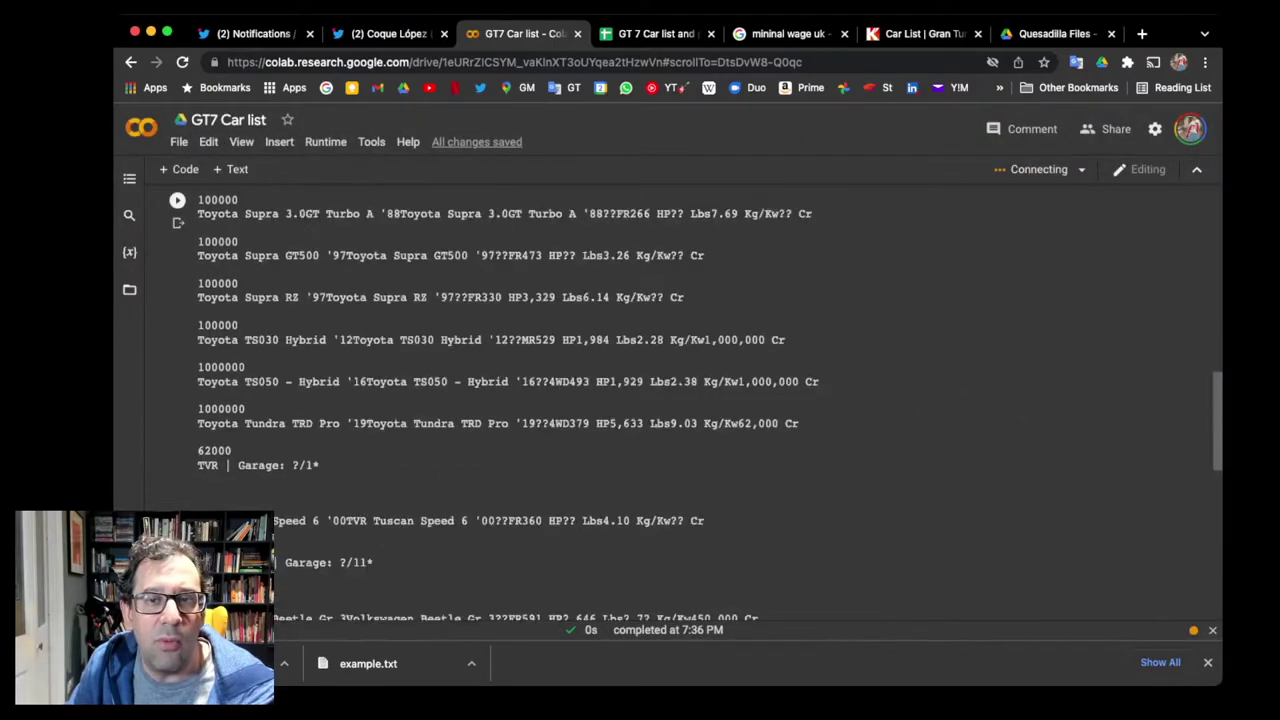
{"action": "scroll", "coordinate": [690, 400], "scroll_direction": "up", "scroll_amount": 3}
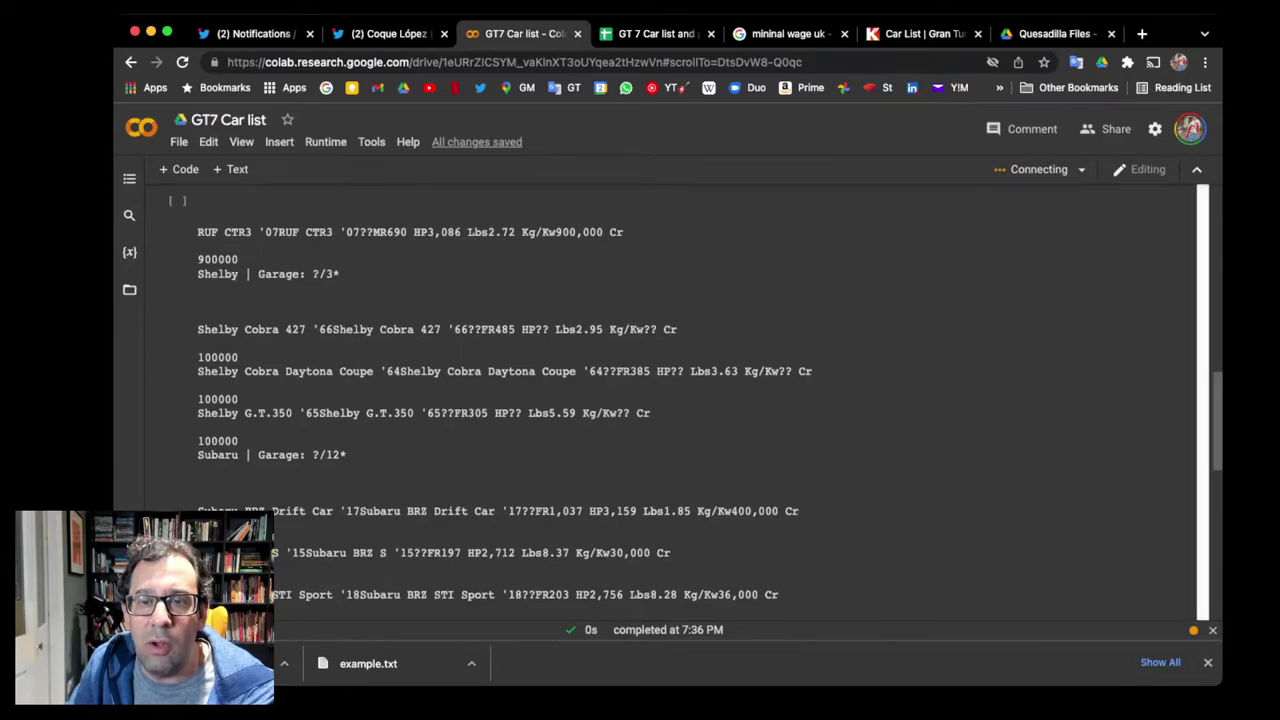
{"action": "scroll", "coordinate": [690, 400], "scroll_direction": "up", "scroll_amount": 15}
{"action": "scroll", "coordinate": [690, 400], "scroll_direction": "down", "scroll_amount": 10}
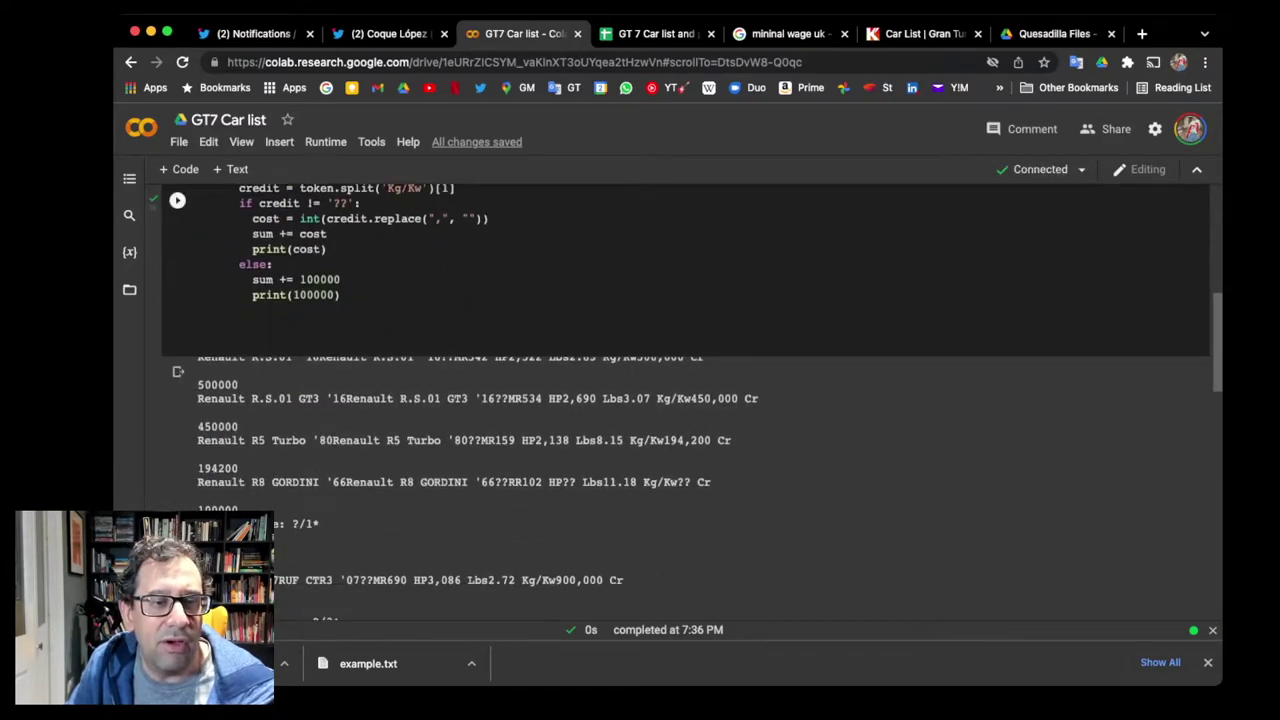
{"action": "scroll", "coordinate": [690, 480], "scroll_direction": "down", "scroll_amount": 10}
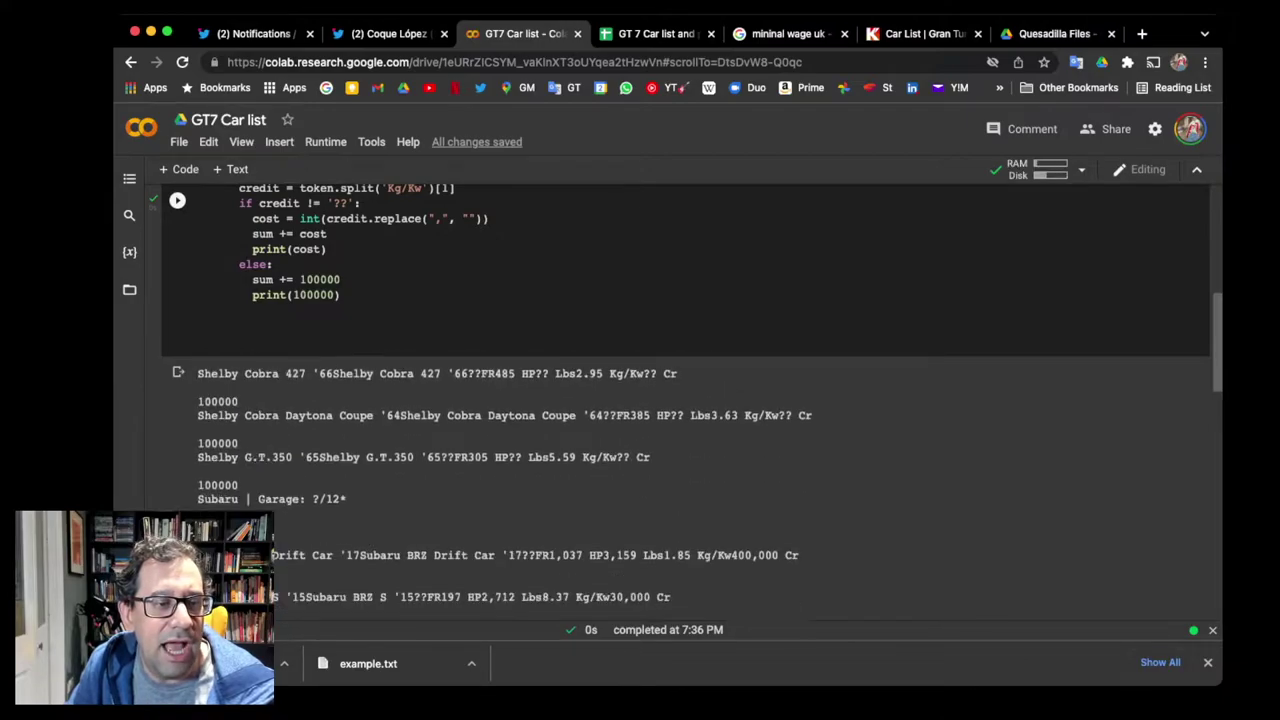
{"action": "scroll", "coordinate": [640, 490], "scroll_direction": "down", "scroll_amount": 8}
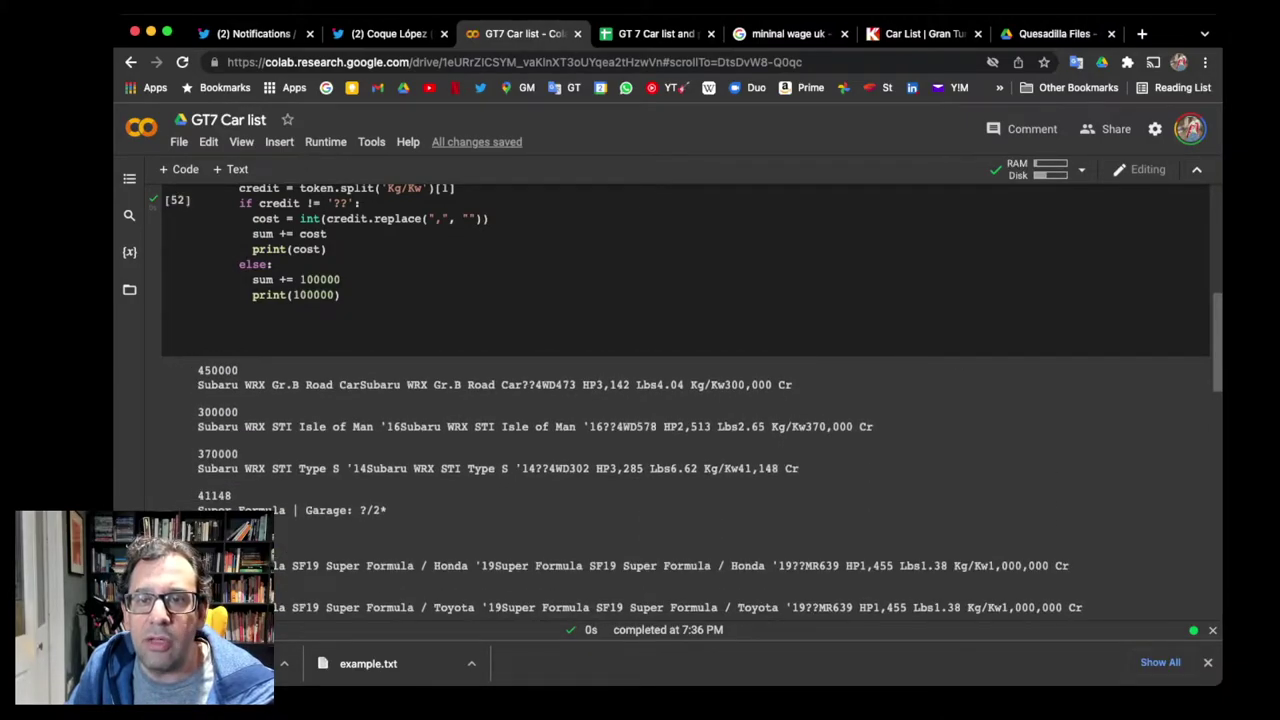
{"action": "scroll", "coordinate": [690, 400], "scroll_direction": "down", "scroll_amount": 15}
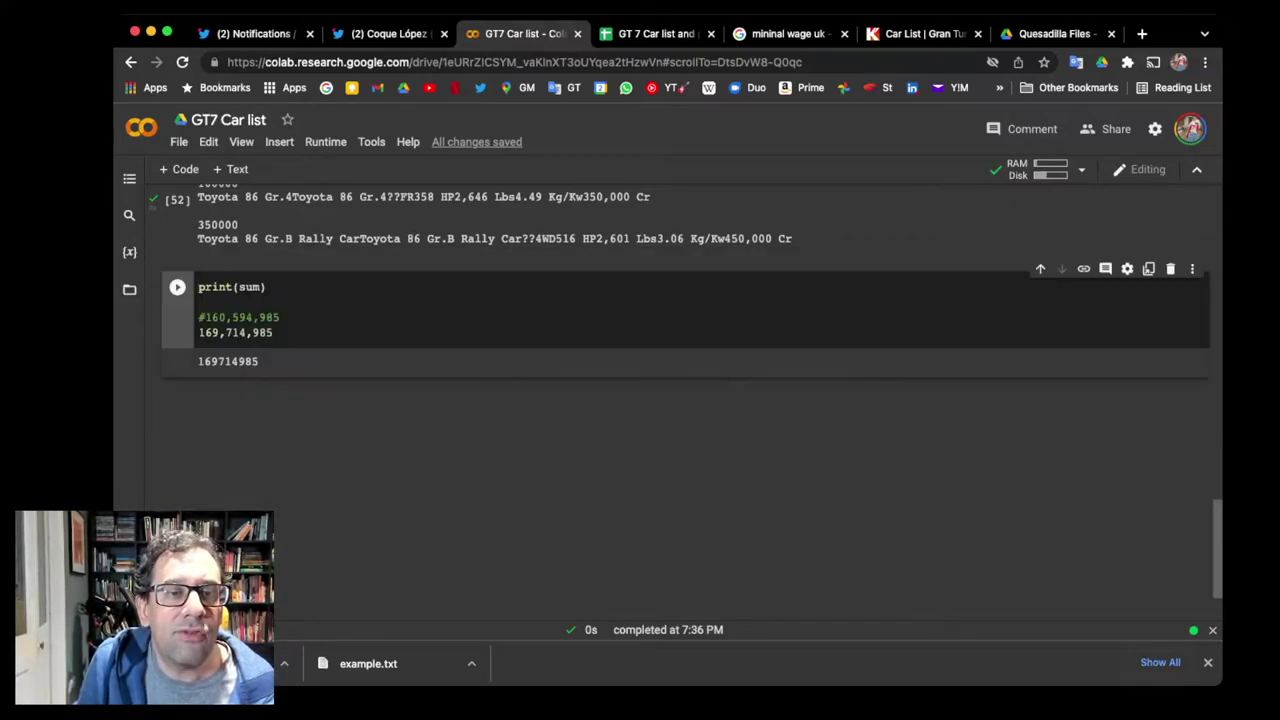
{"action": "scroll", "coordinate": [500, 225], "scroll_direction": "up", "scroll_amount": 5}
{"action": "scroll", "coordinate": [480, 225], "scroll_direction": "up", "scroll_amount": 5}
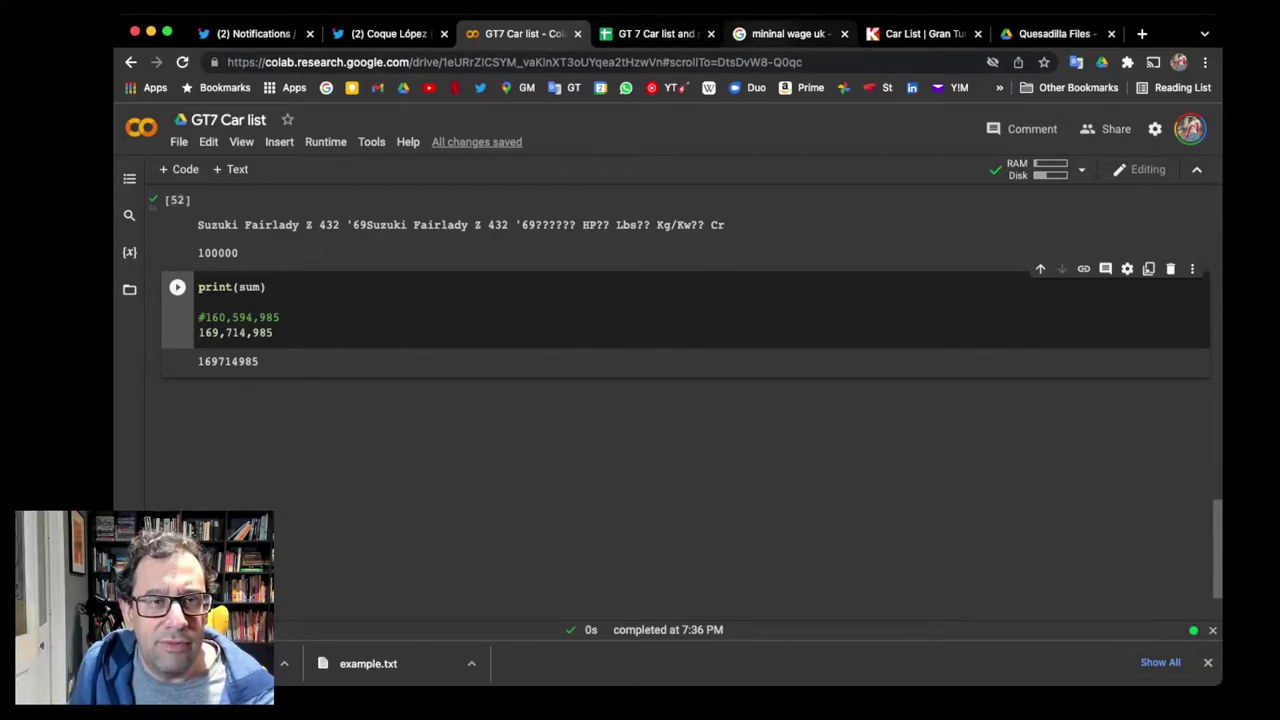
View the UK minimum wage search results, then return to the GT 7 Car list and prices sheet.
{"action": "left_click", "coordinate": [788, 33]}
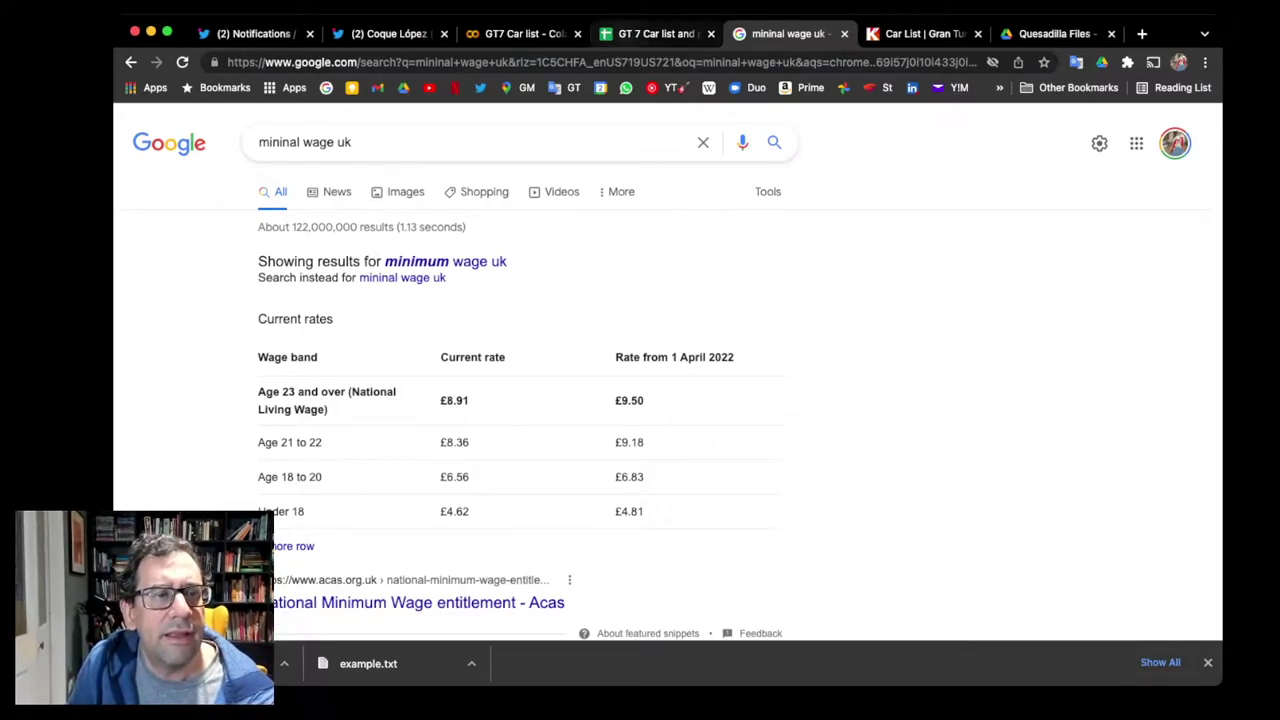
{"action": "left_click", "coordinate": [655, 33]}
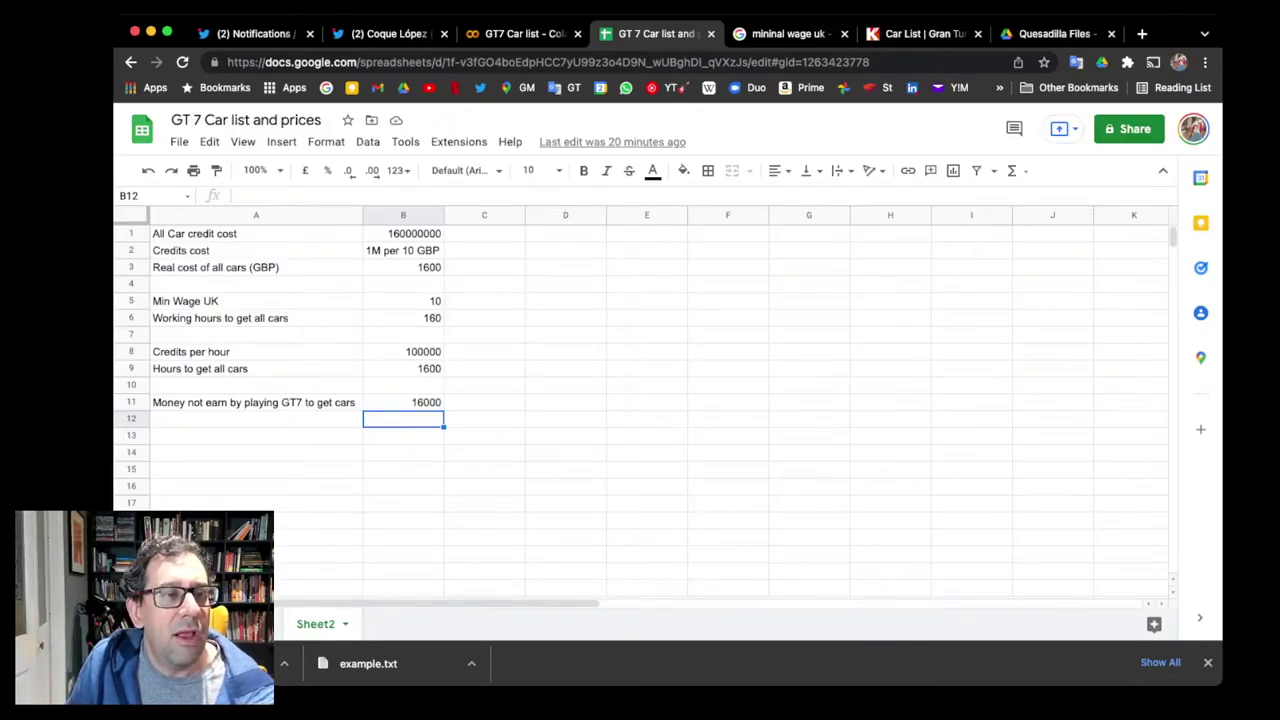
Inspect the credit cost in B1, the price note in B2, and the B3 formula giving 1600 GBP.
{"action": "left_click", "coordinate": [256, 233]}
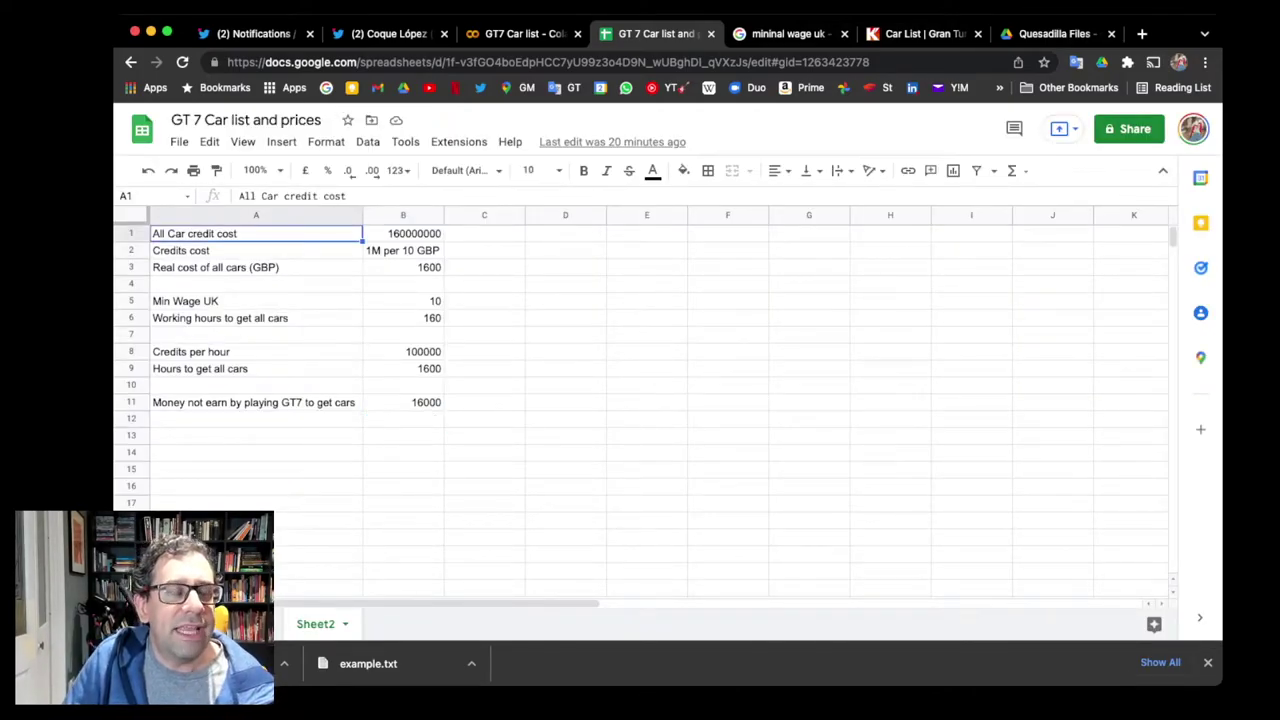
{"action": "left_click", "coordinate": [403, 233]}
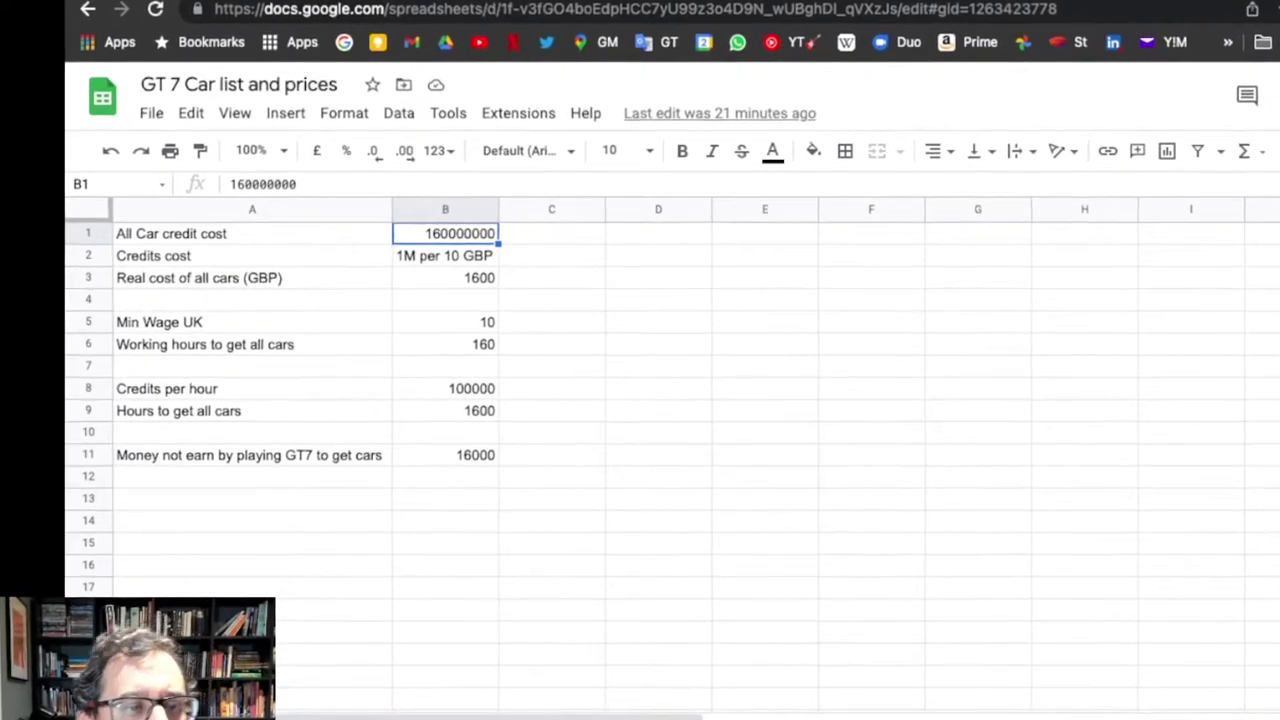
{"action": "left_click", "coordinate": [455, 257]}
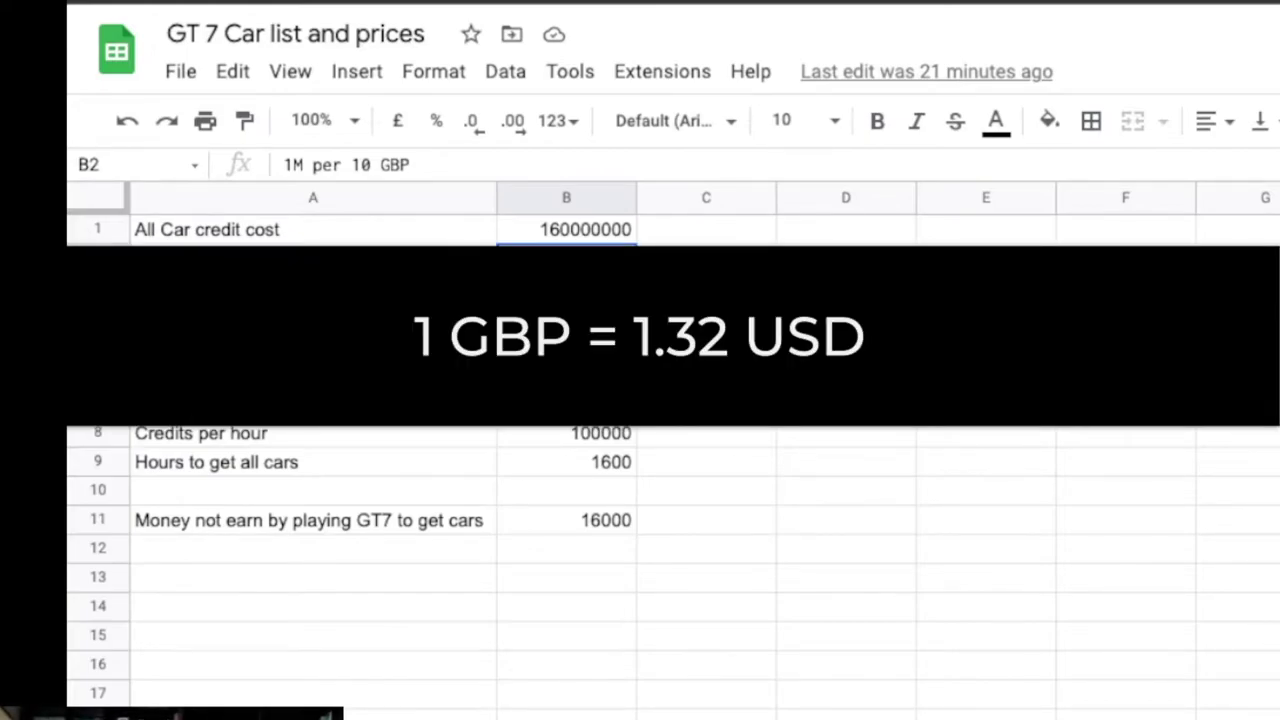
{"action": "left_click", "coordinate": [313, 287]}
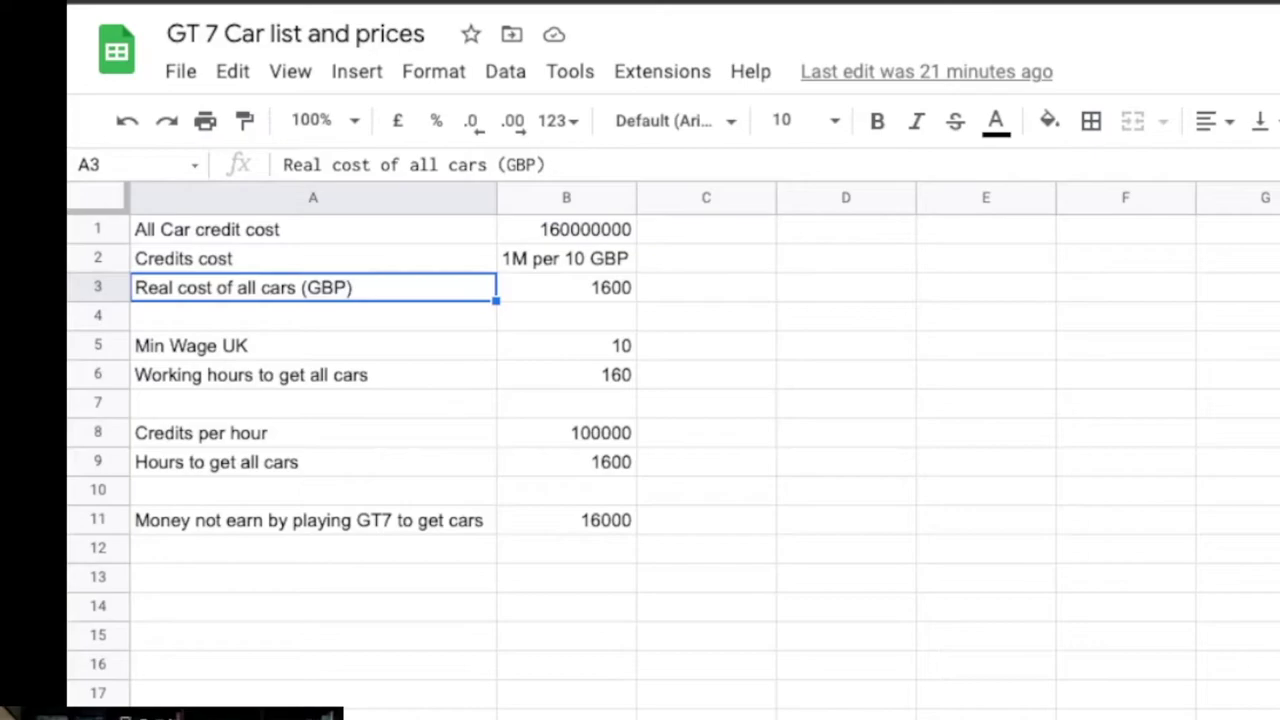
{"action": "left_click", "coordinate": [566, 287]}
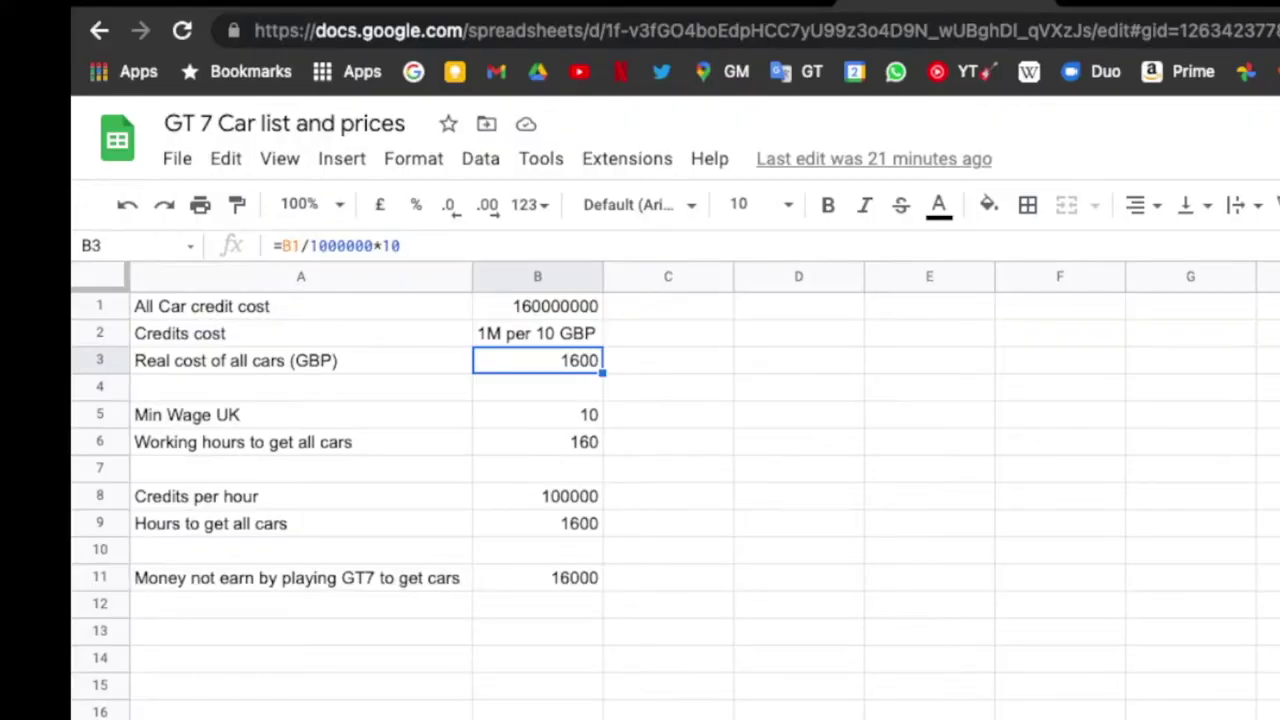
{"action": "left_click", "coordinate": [537, 414]}
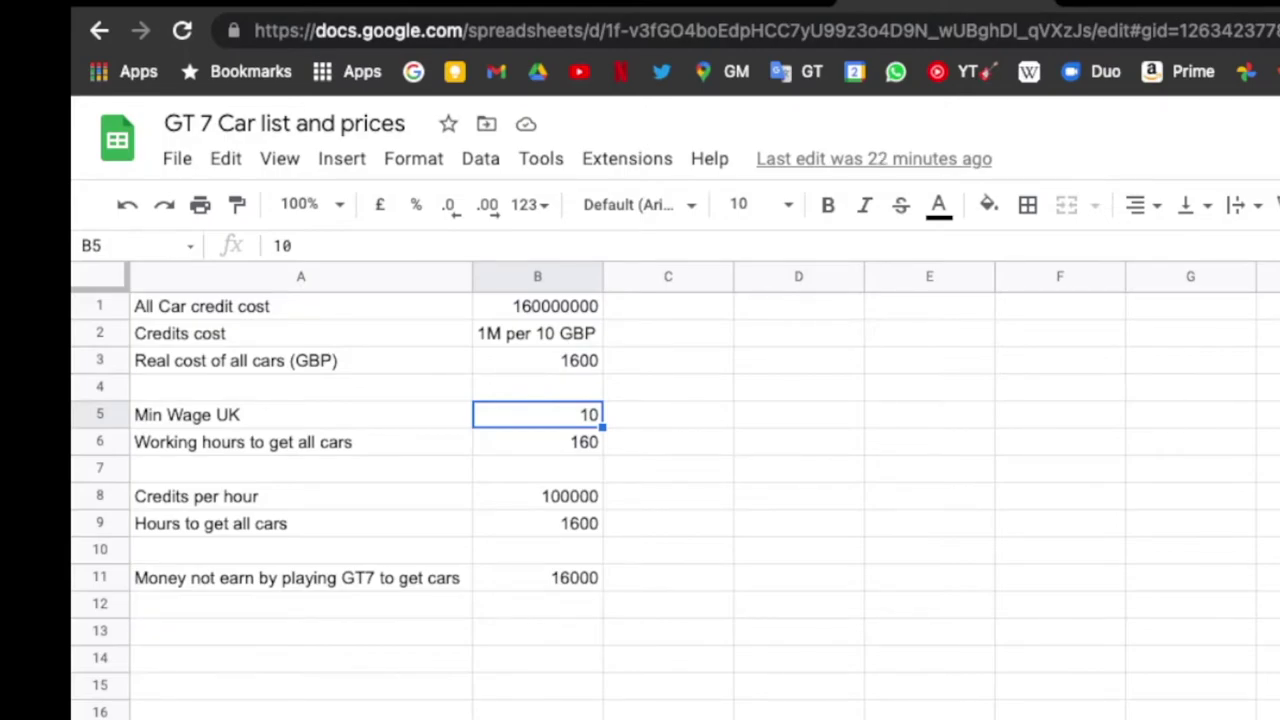
{"action": "left_click", "coordinate": [537, 442]}
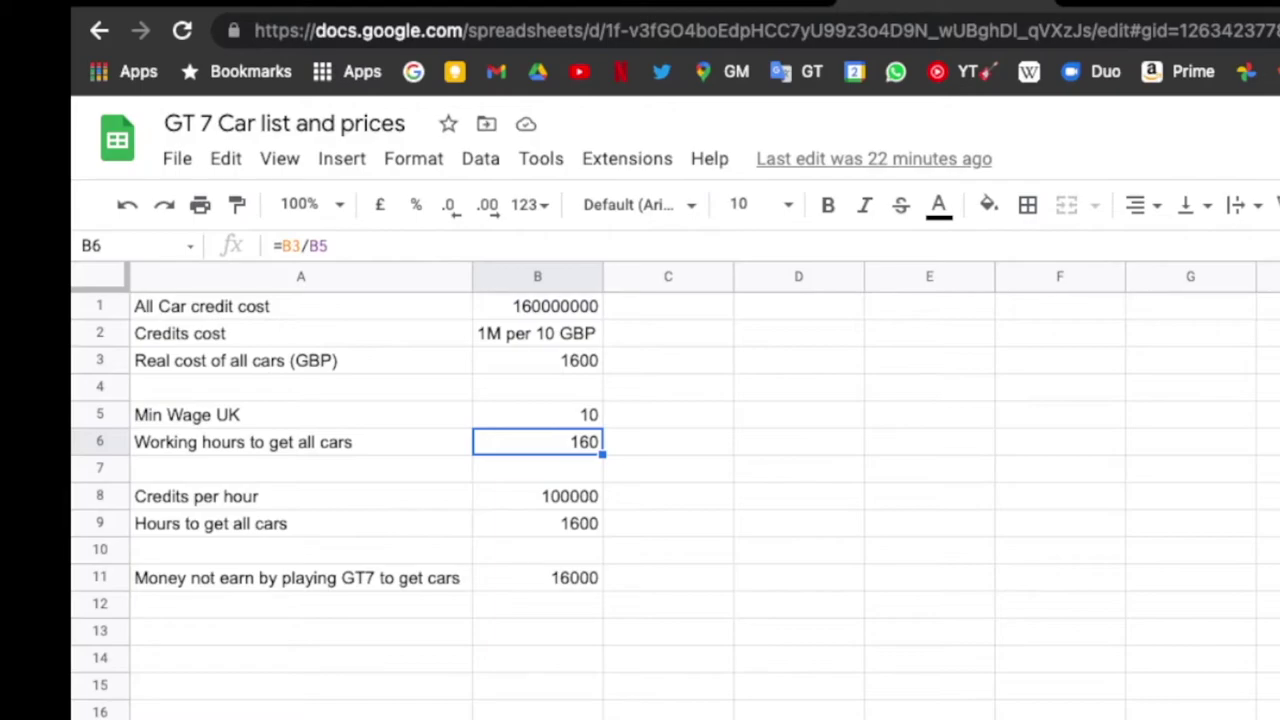
{"action": "left_click", "coordinate": [537, 496]}
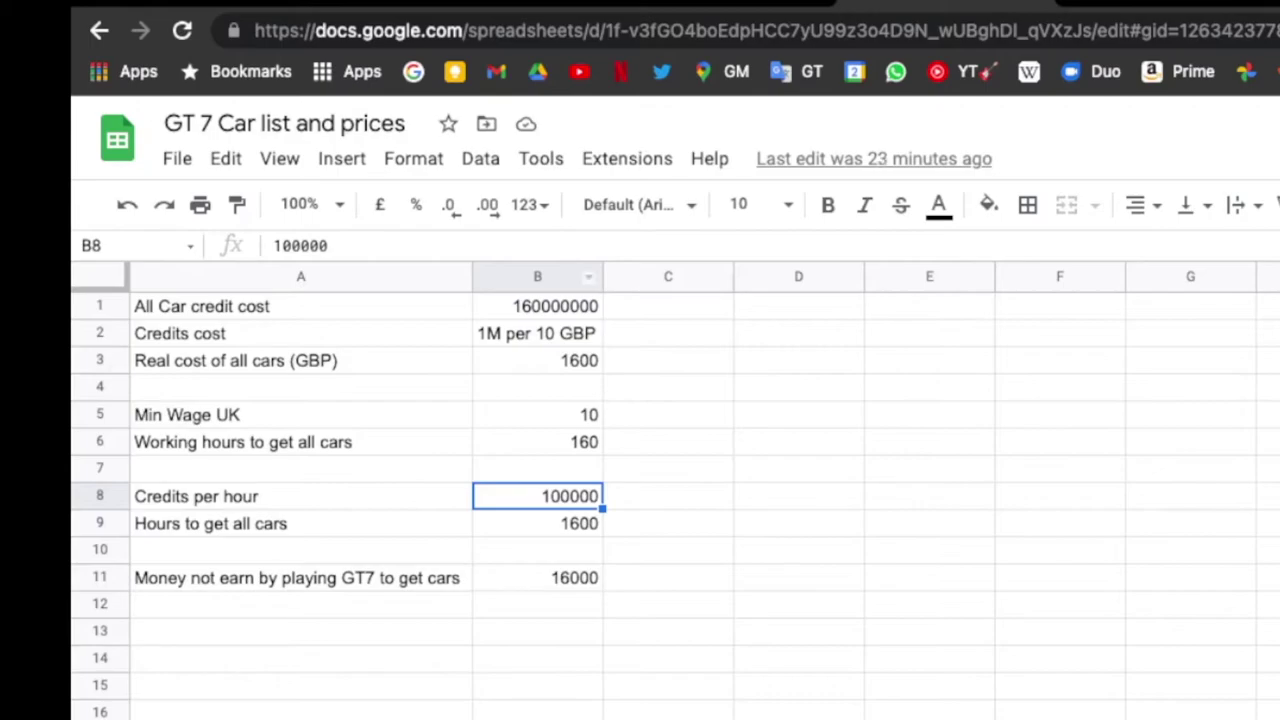
{"action": "left_click", "coordinate": [537, 306]}
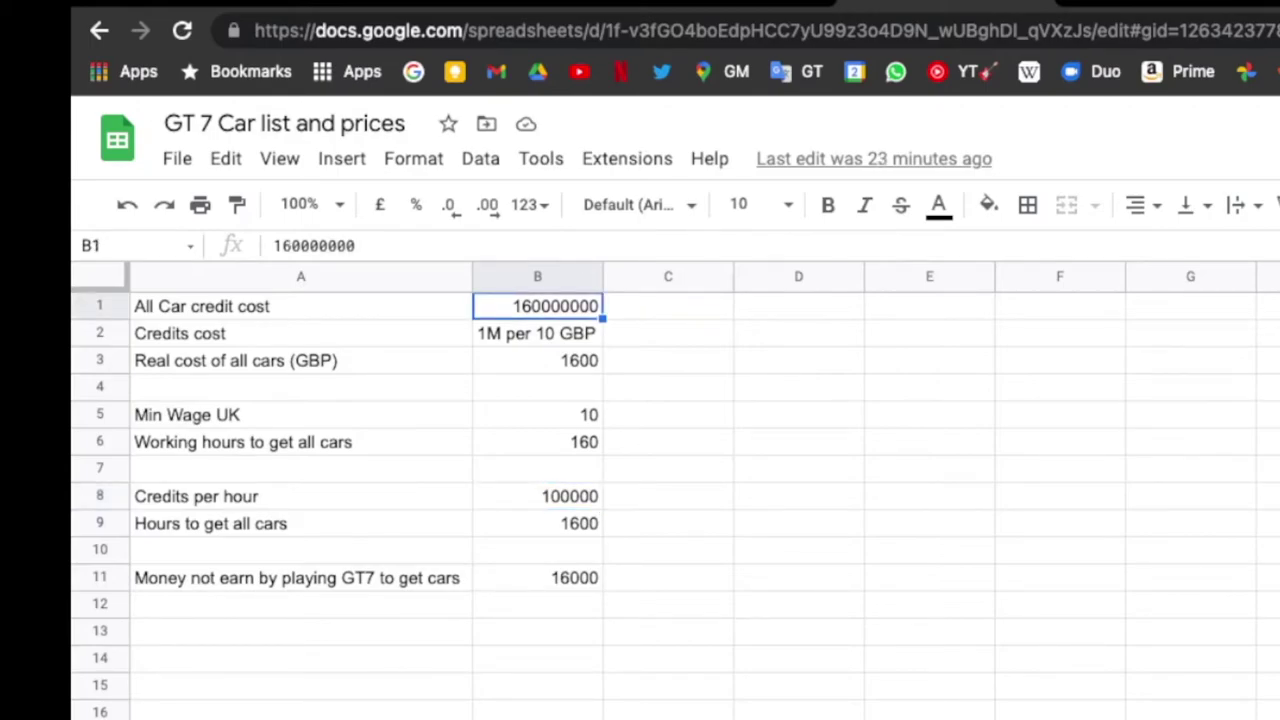
{"action": "left_click", "coordinate": [537, 523]}
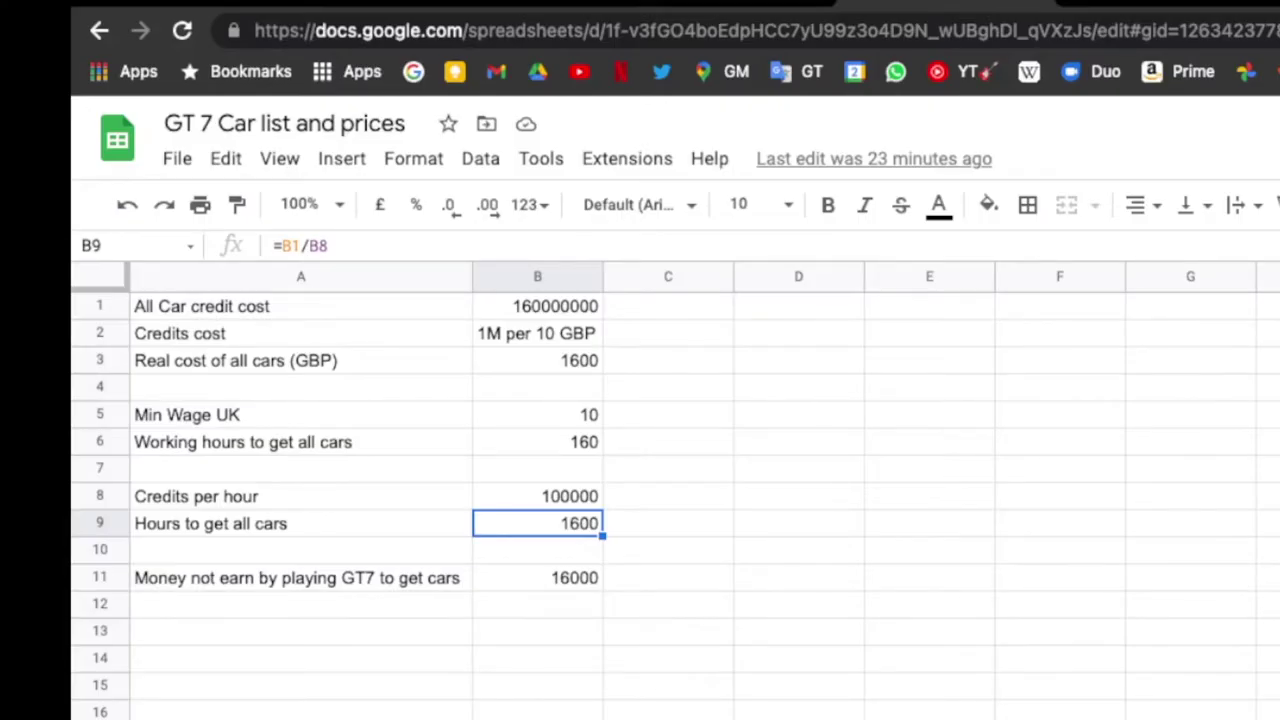
{"action": "left_click", "coordinate": [668, 523]}
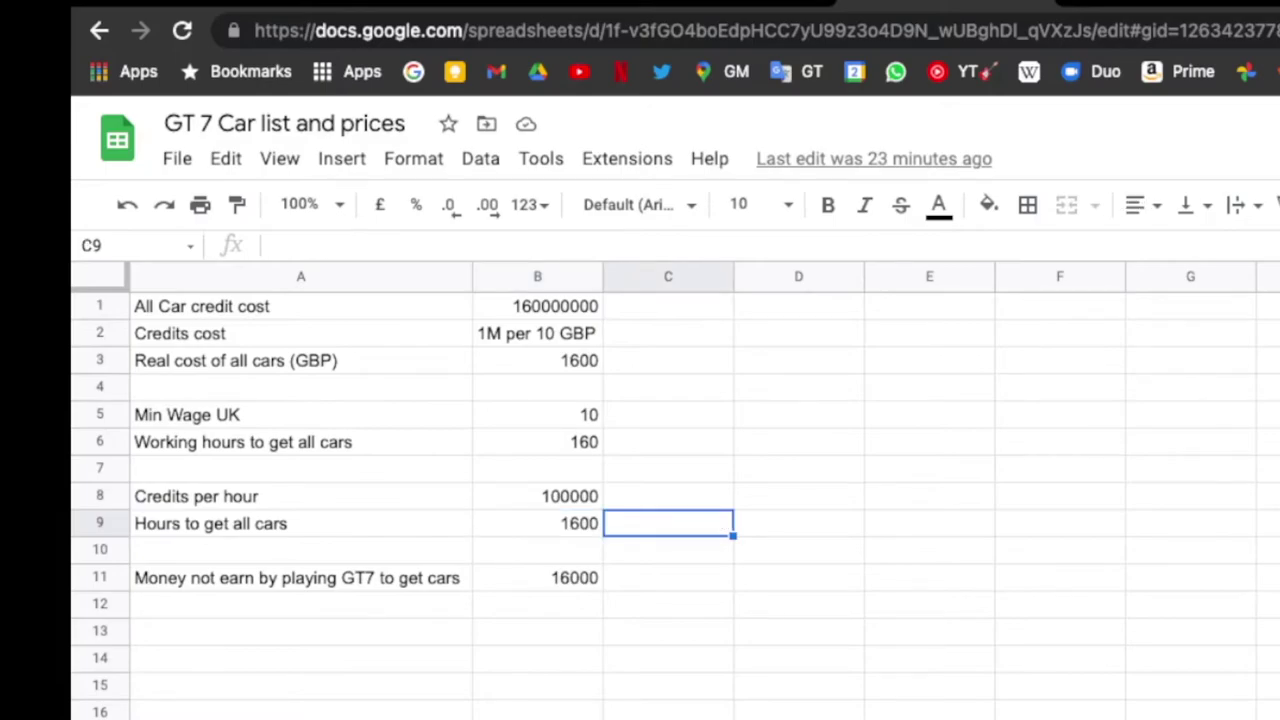
Enter =B9/24 in C9, converting 1600 hours into 66.66666667 days, and check the minimum wage figure.
{"action": "type", "text": "="}
{"action": "key", "text": "Left"}
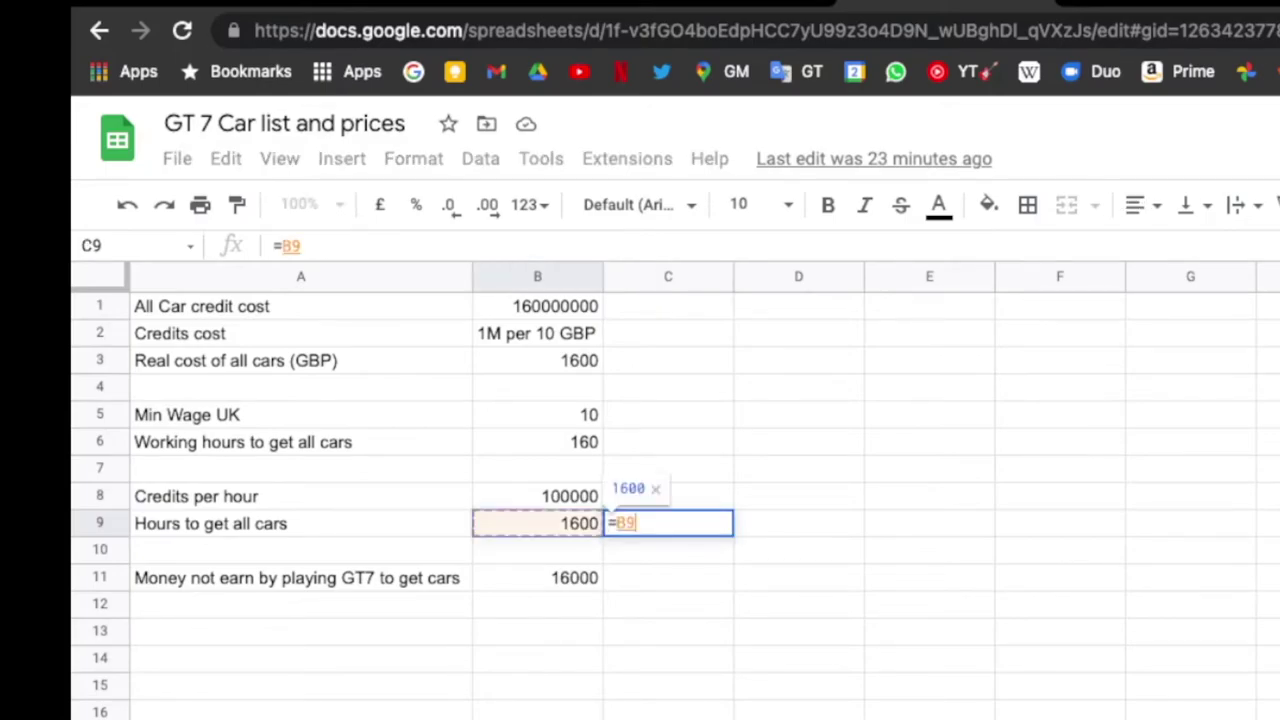
{"action": "type", "text": "/24"}
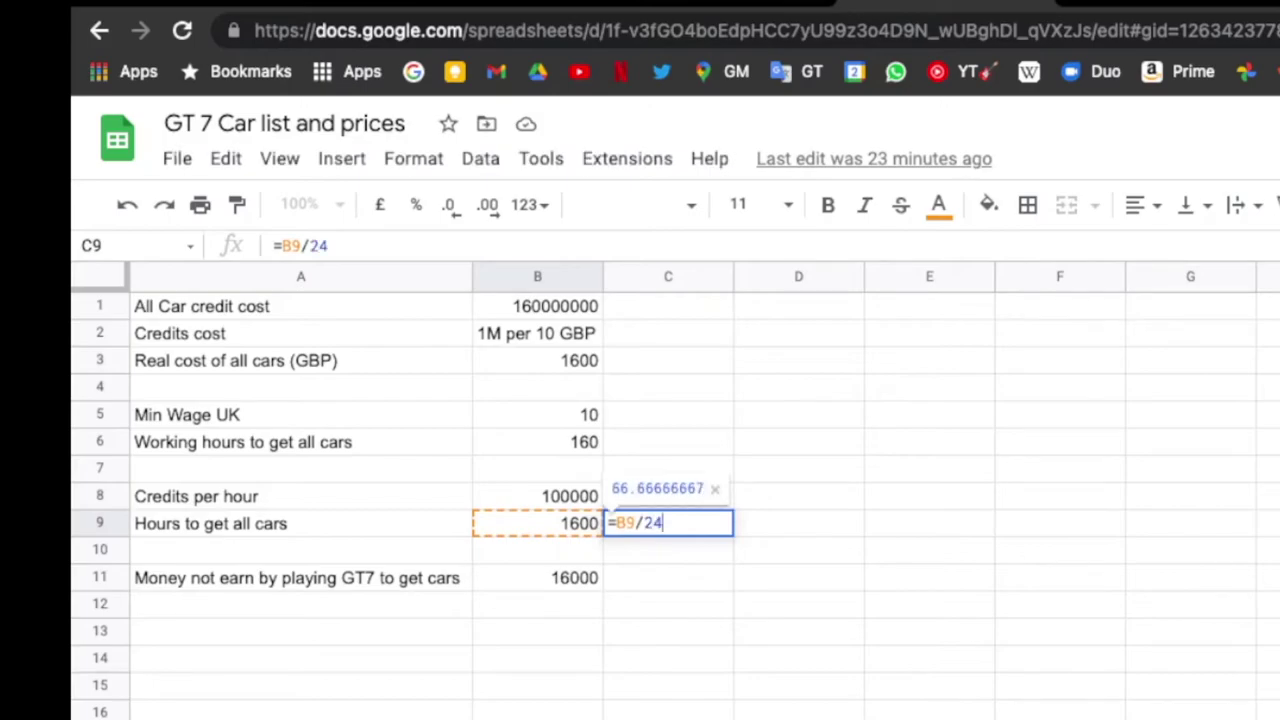
{"action": "key", "text": "Return"}
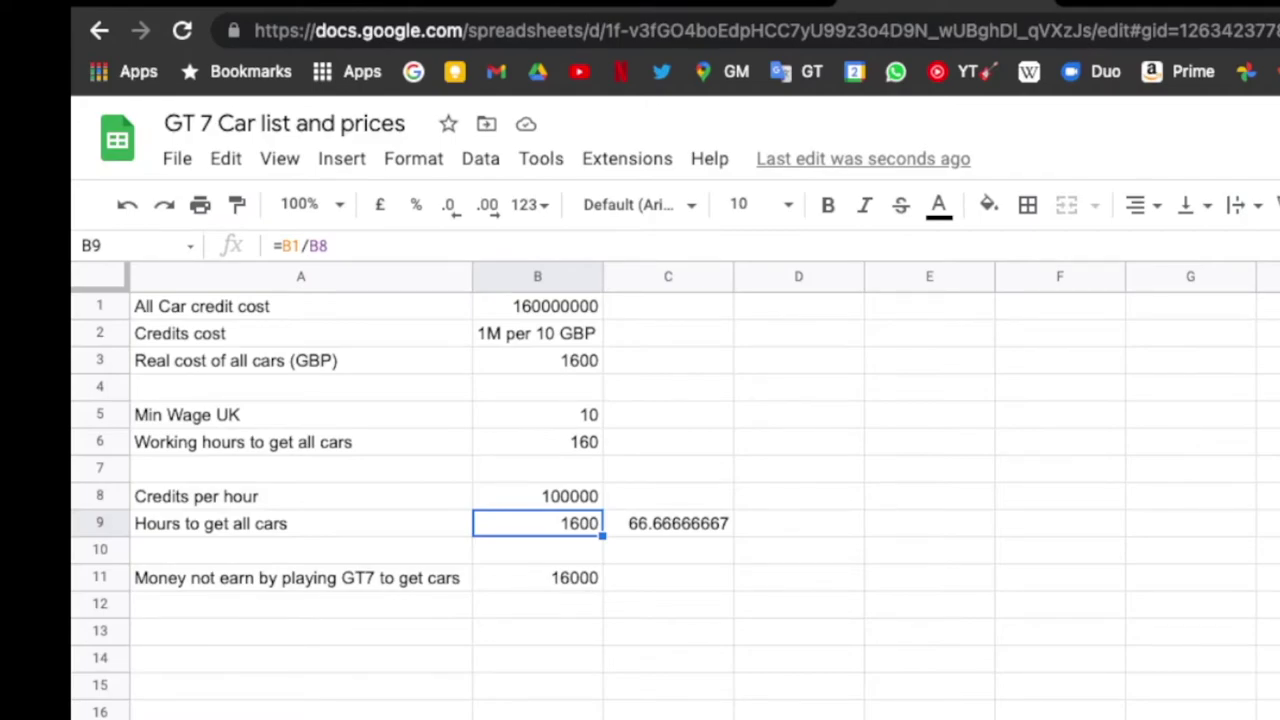
{"action": "left_click", "coordinate": [537, 414]}
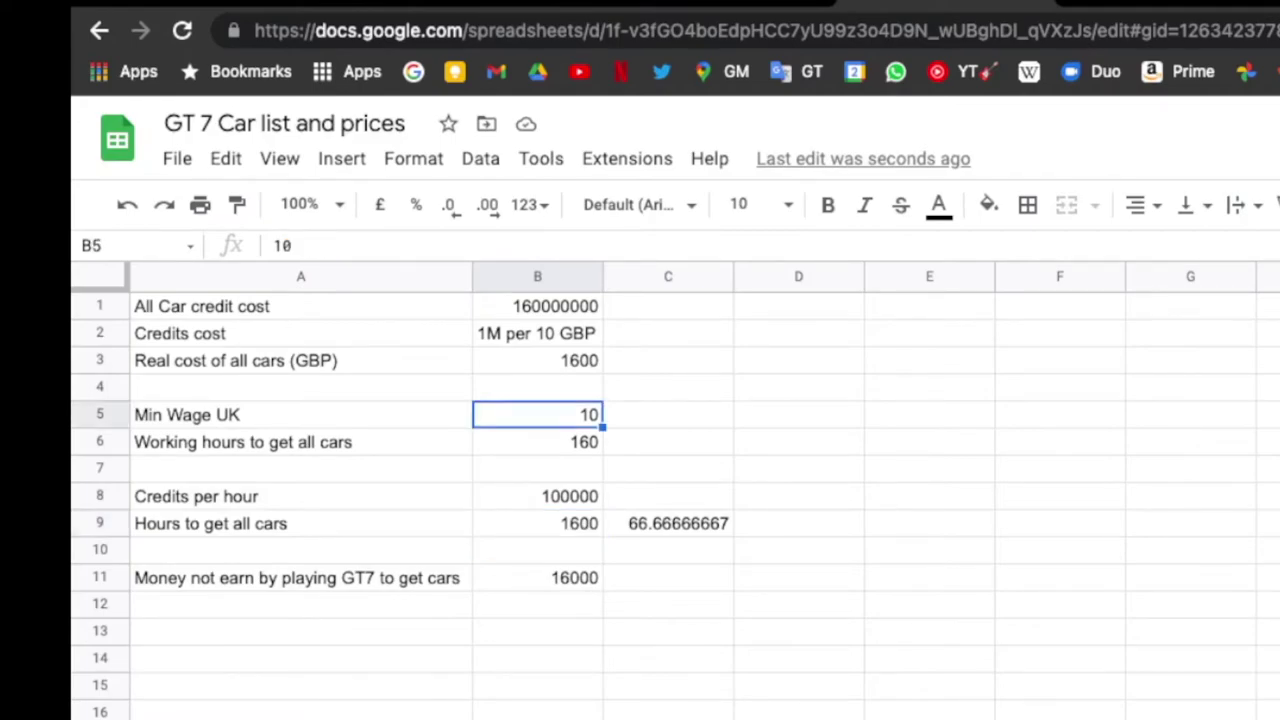
{"action": "left_click", "coordinate": [537, 523]}
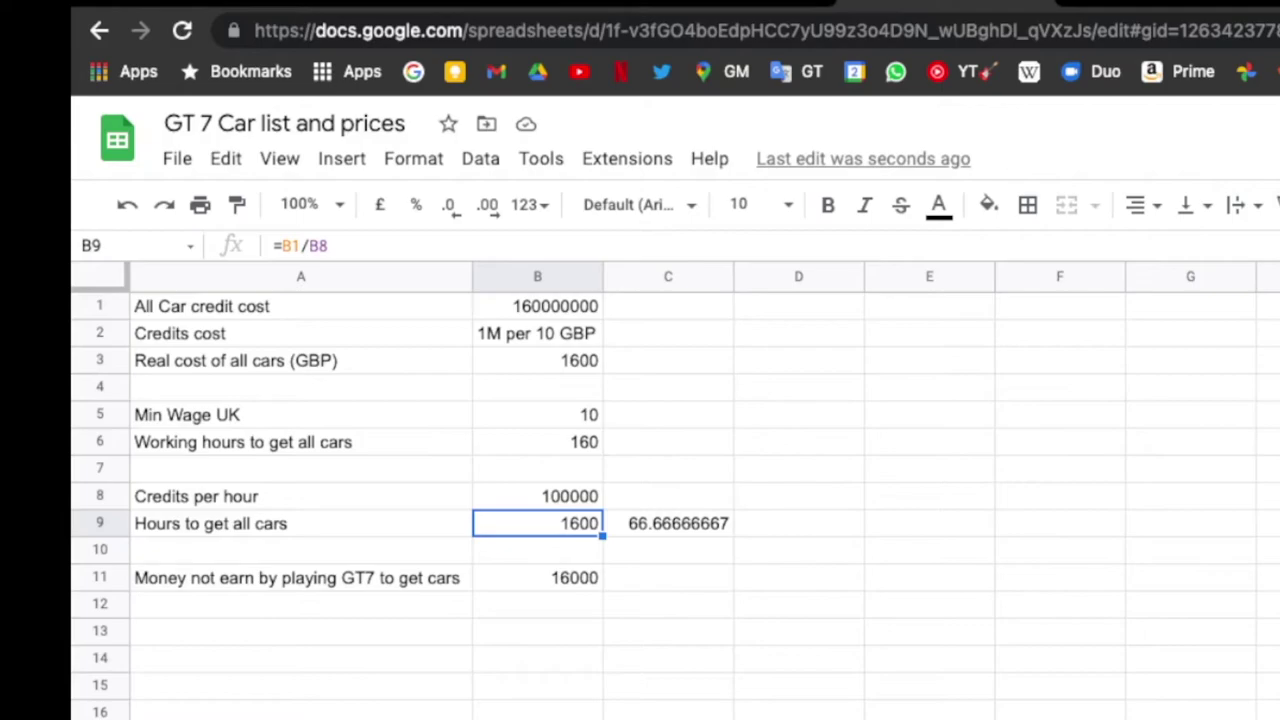
{"action": "left_click", "coordinate": [537, 577]}
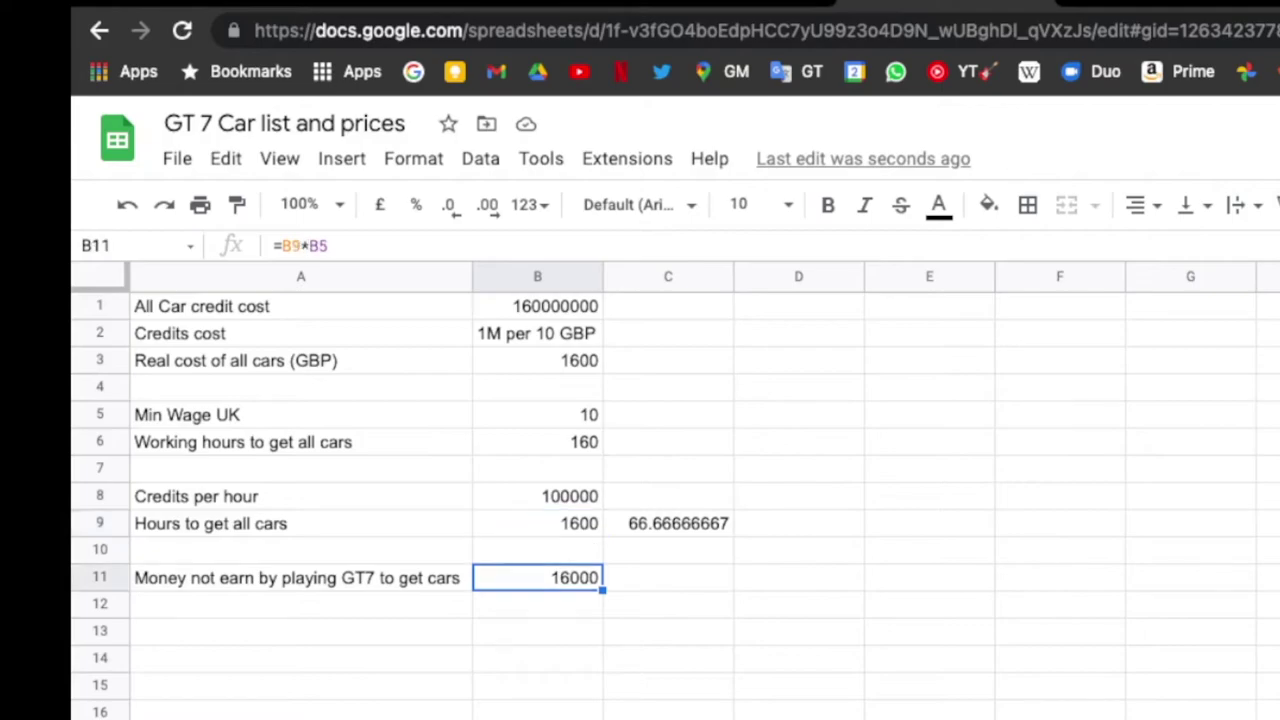
{"action": "left_click", "coordinate": [537, 523]}
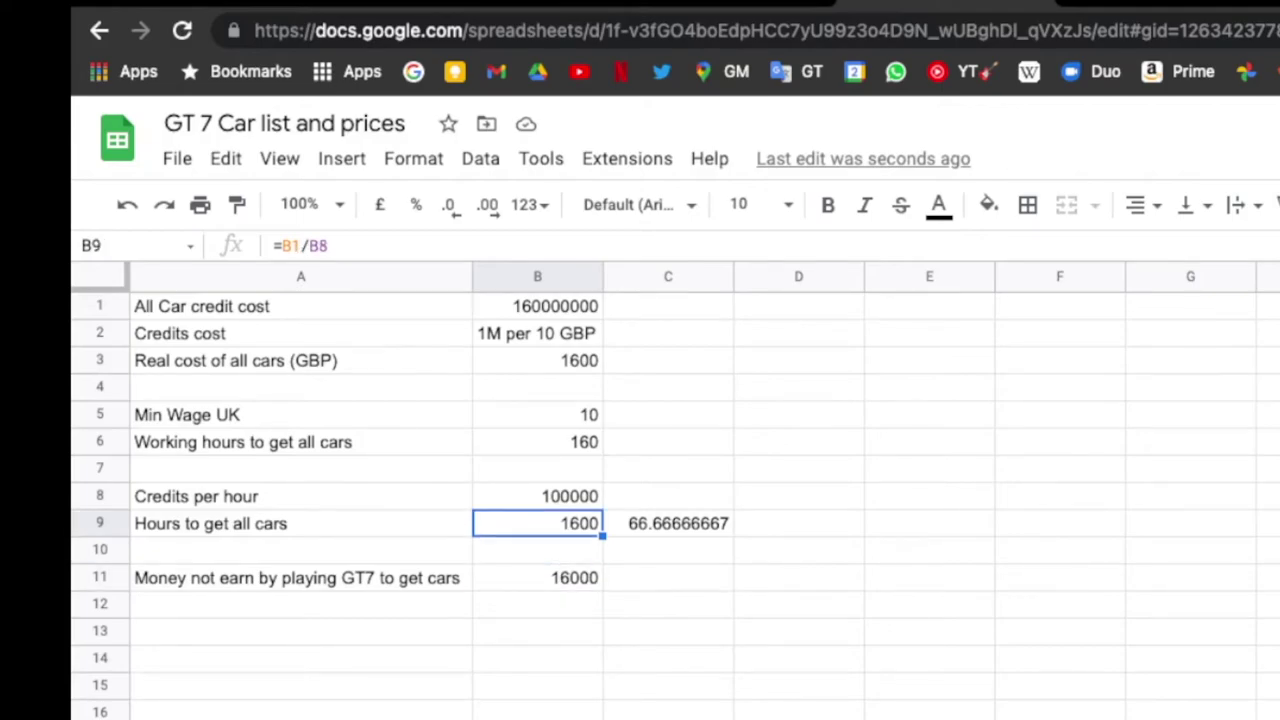
{"action": "left_click", "coordinate": [668, 550]}
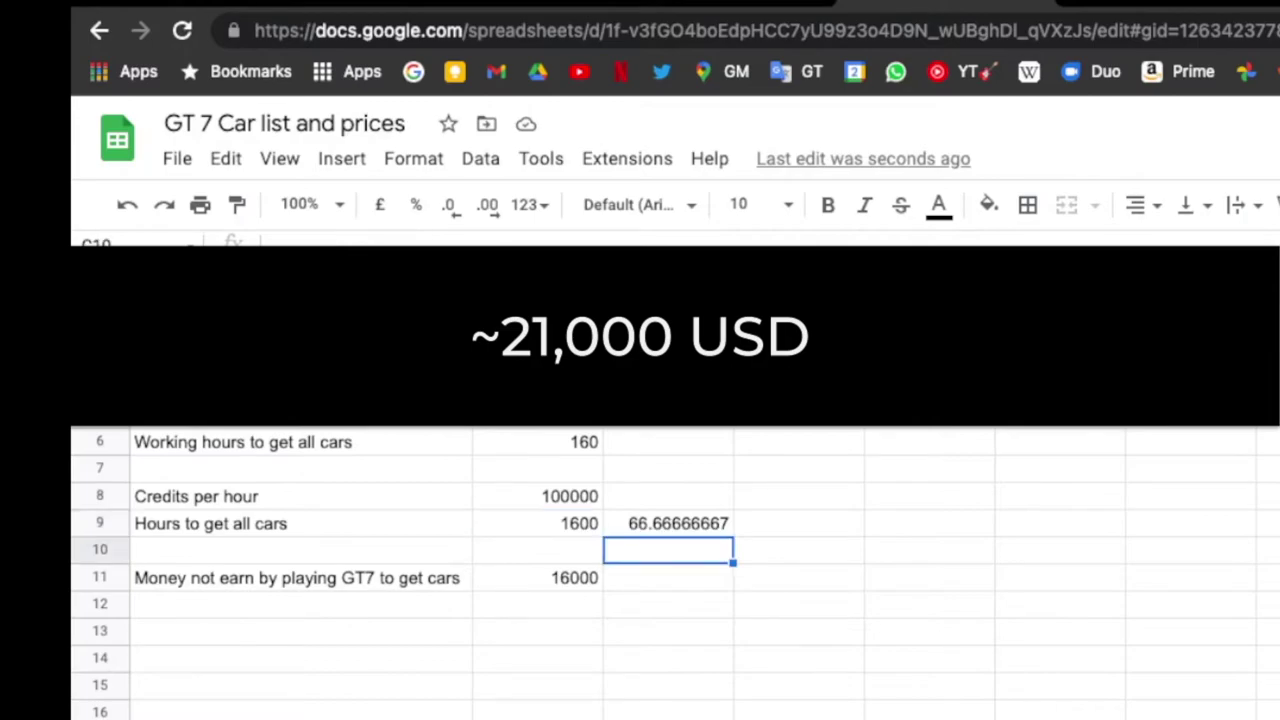
{"action": "left_click", "coordinate": [537, 523]}
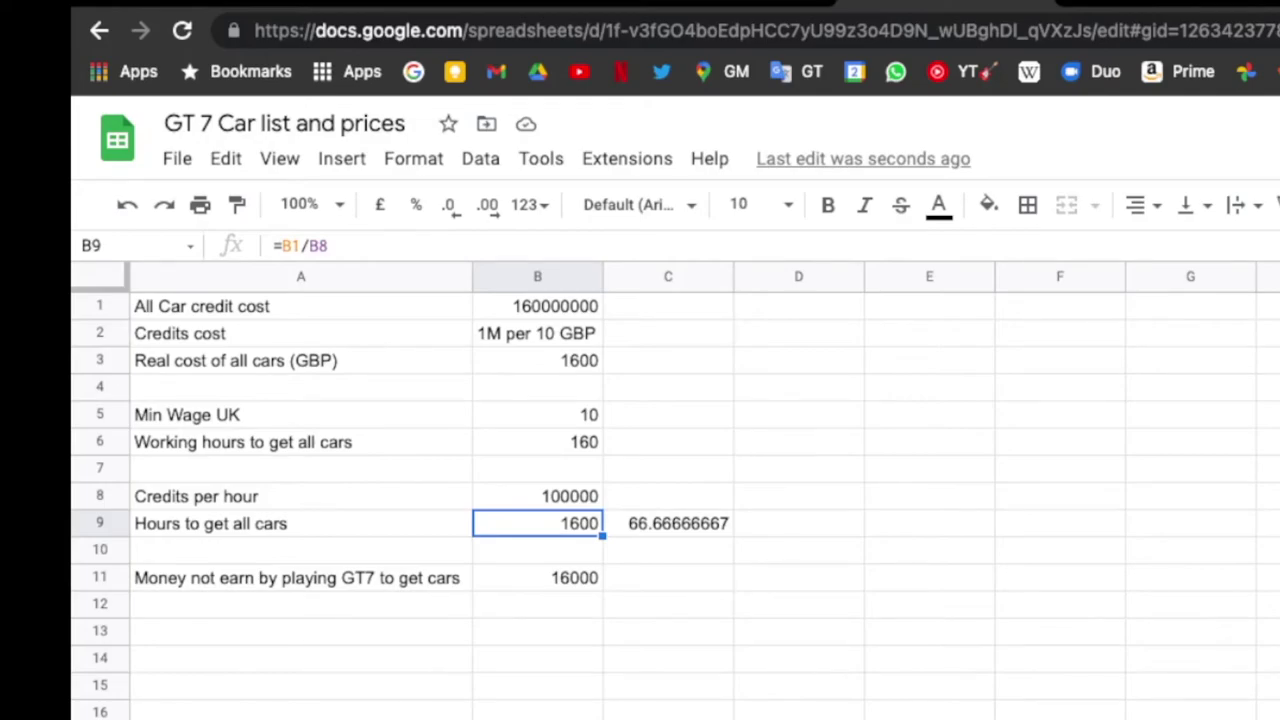
{"action": "left_click", "coordinate": [537, 577]}
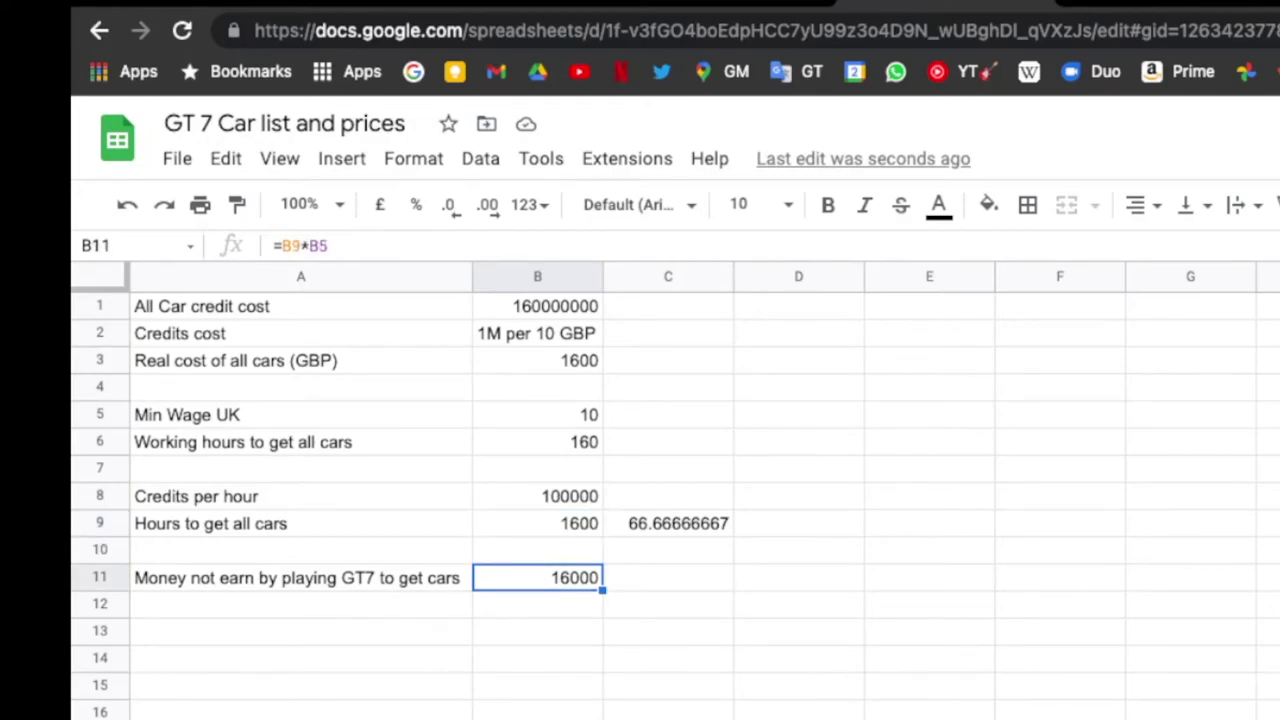
{"action": "left_click", "coordinate": [668, 604]}
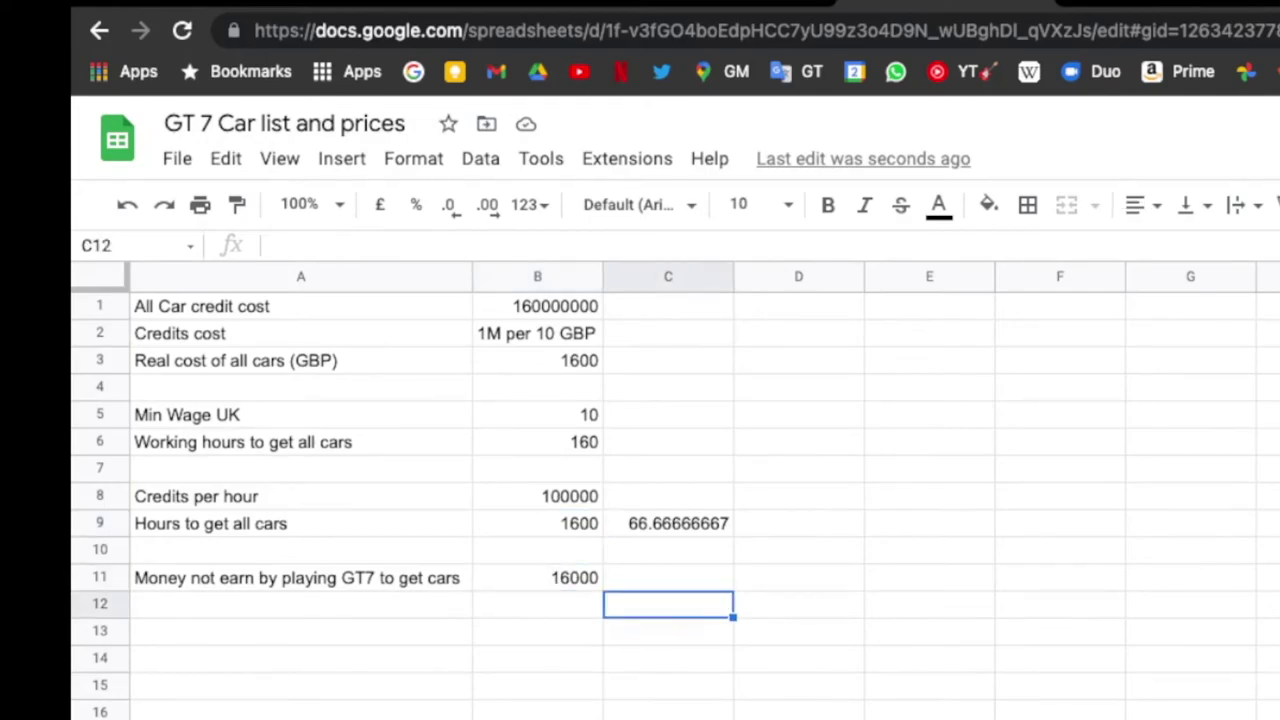
{"action": "left_click", "coordinate": [537, 442]}
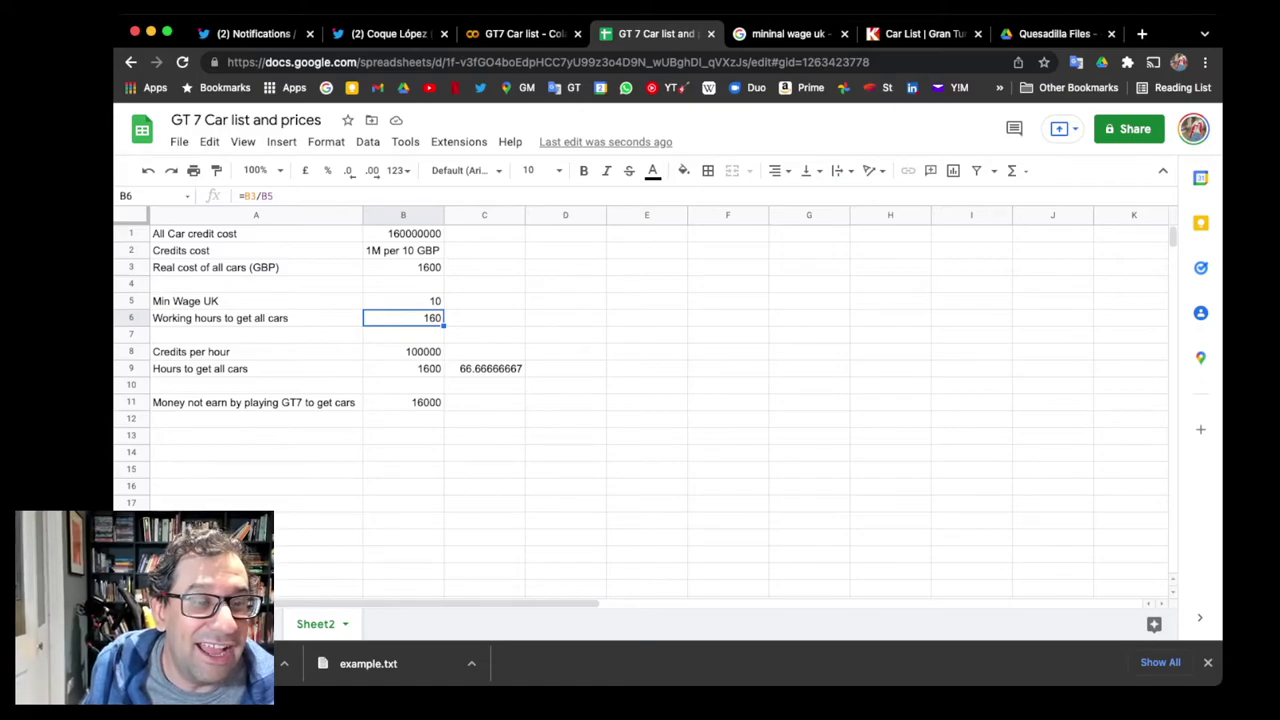
{"action": "left_click", "coordinate": [403, 402]}
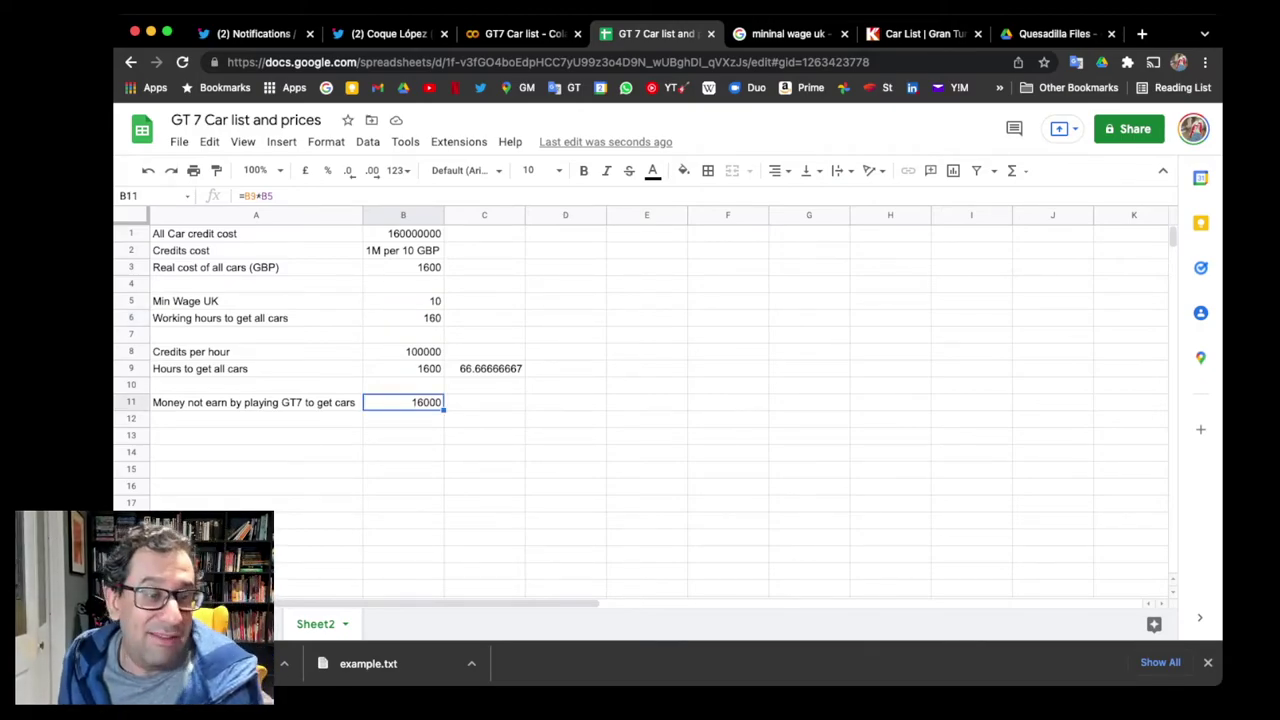
{"action": "left_click", "coordinate": [403, 368]}
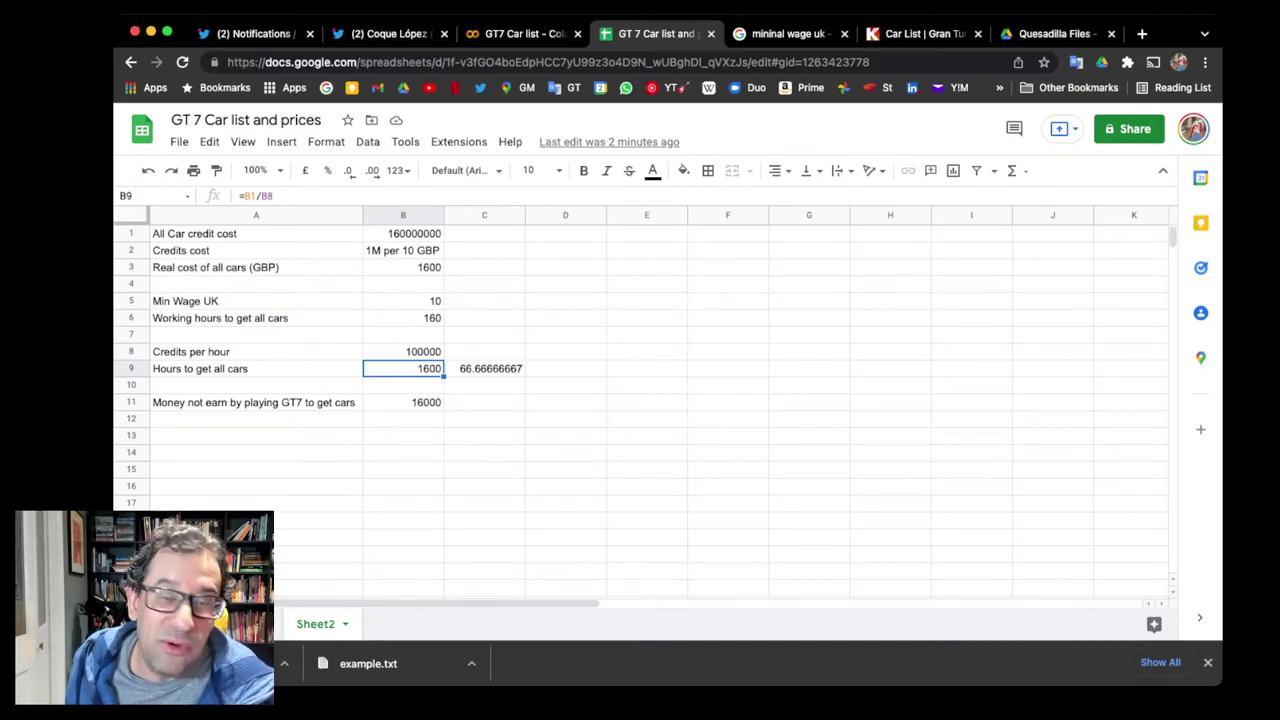
{"action": "left_click", "coordinate": [403, 402]}
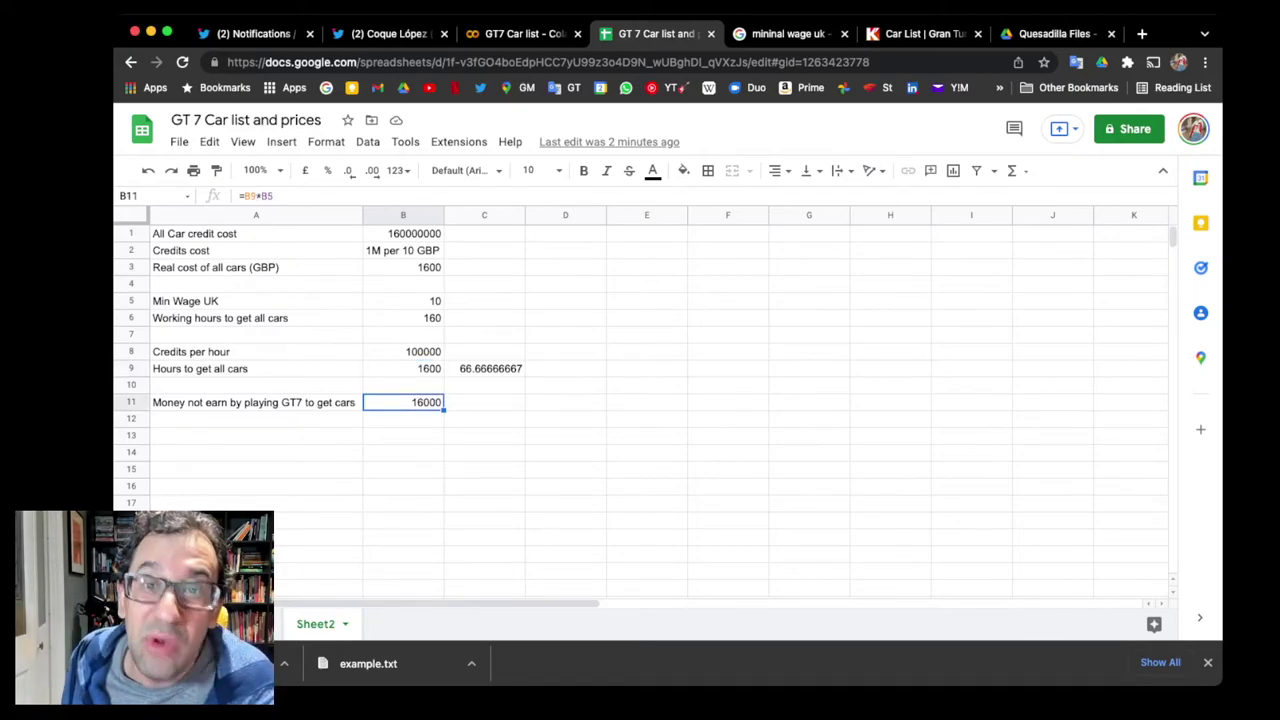
{"action": "left_click", "coordinate": [403, 368]}
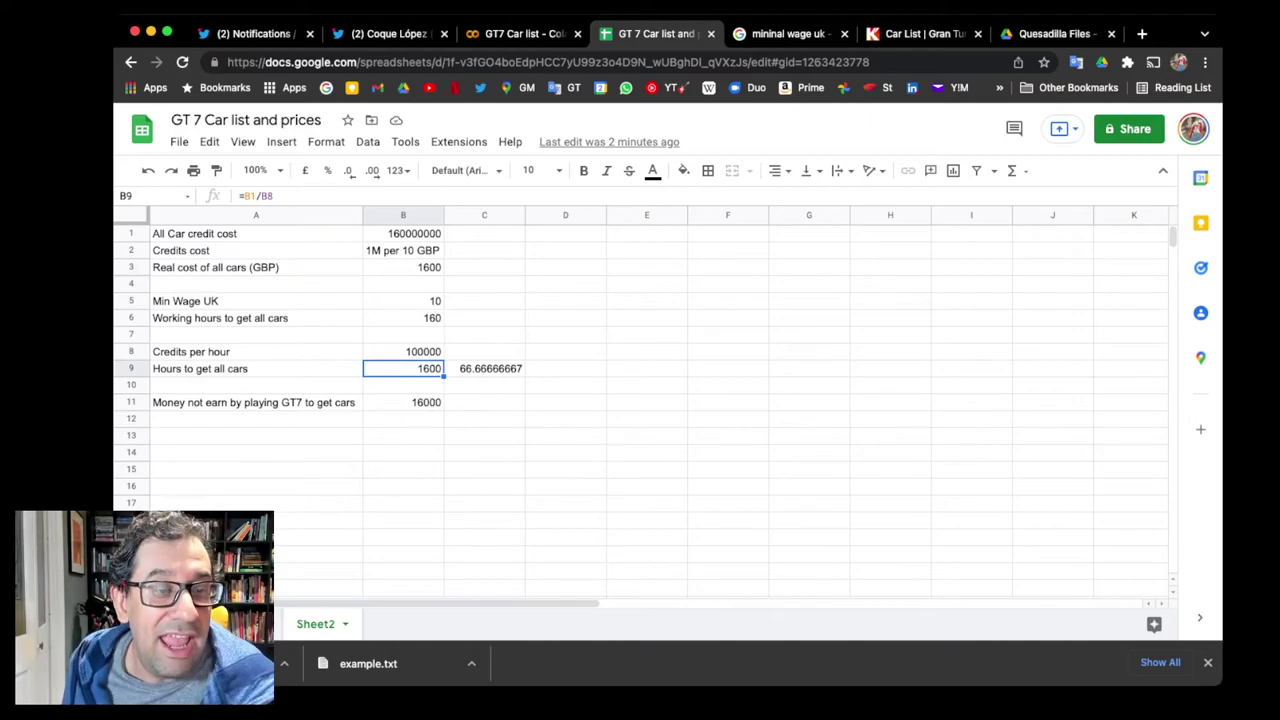
{"action": "left_click", "coordinate": [403, 402]}
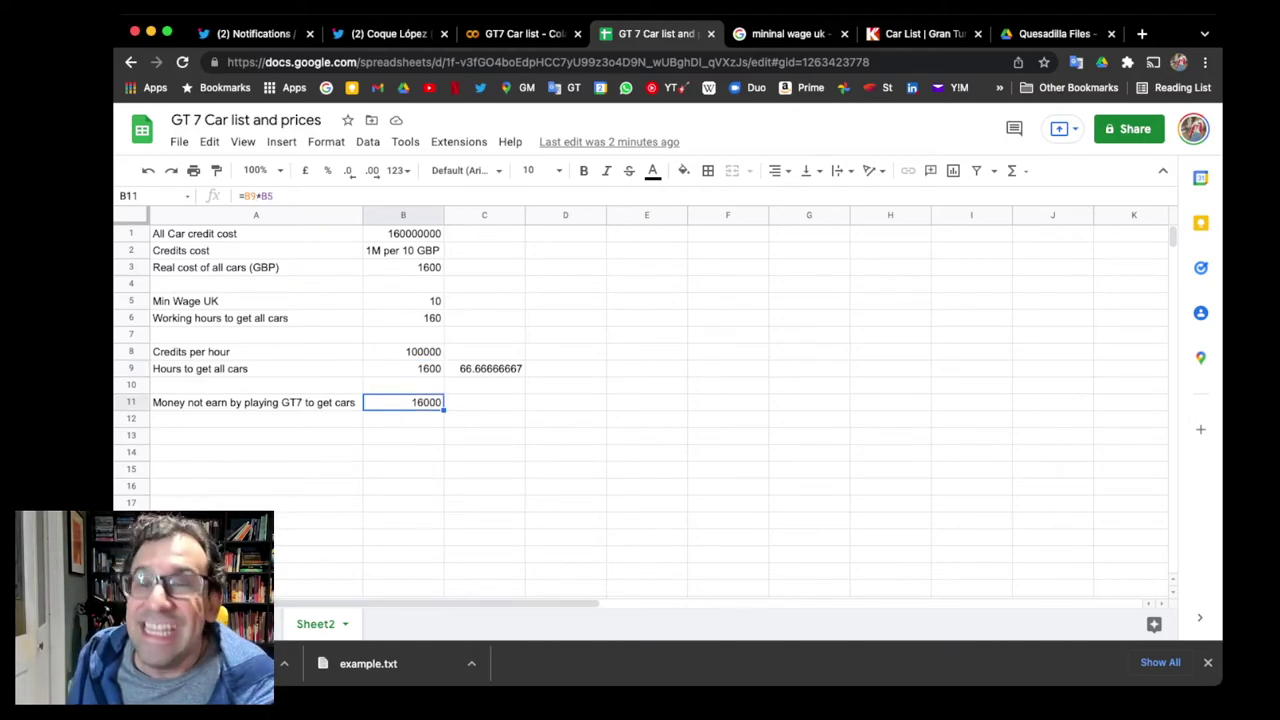